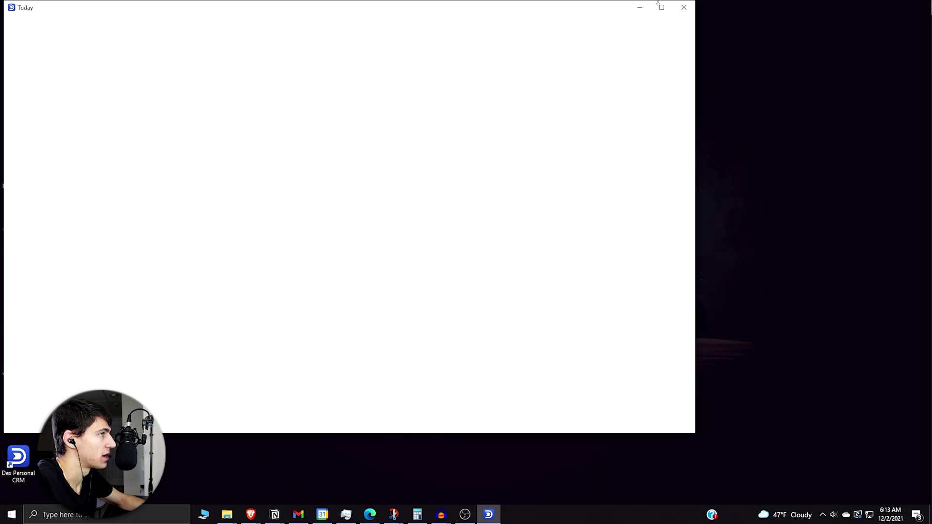
Step: Maximize the Dex Personal CRM window to full screen
left_click(660, 6)
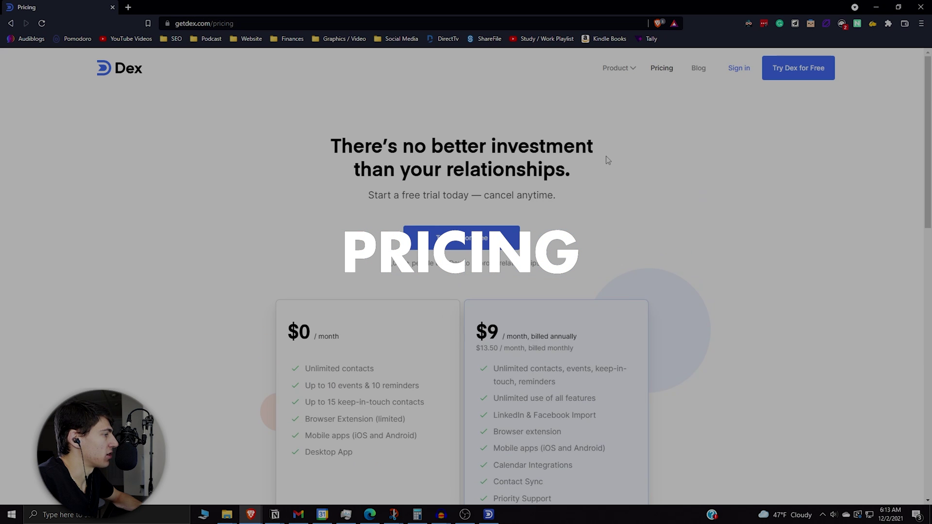
scroll(605, 161, "down", 2)
scroll(605, 161, "up", 1)
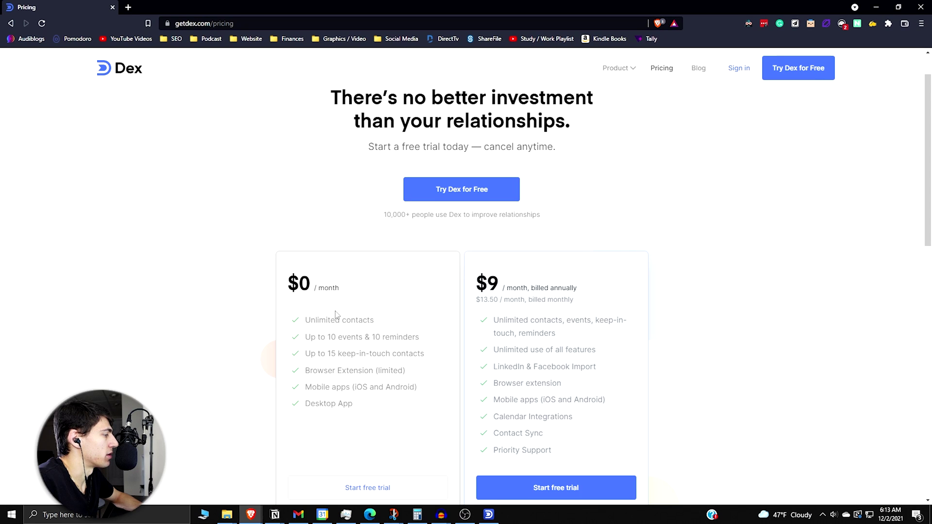
scroll(336, 314, "down", 1)
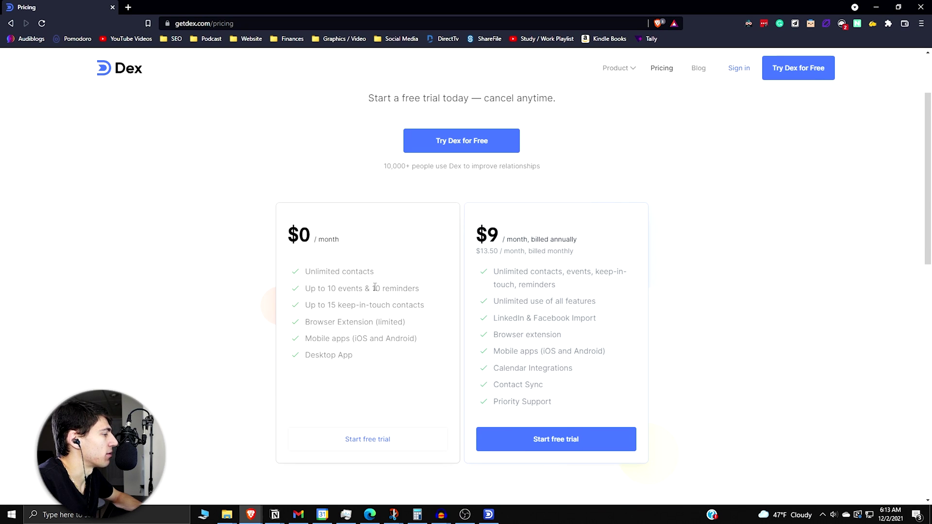
scroll(376, 288, "down", 1)
scroll(377, 288, "down", 1)
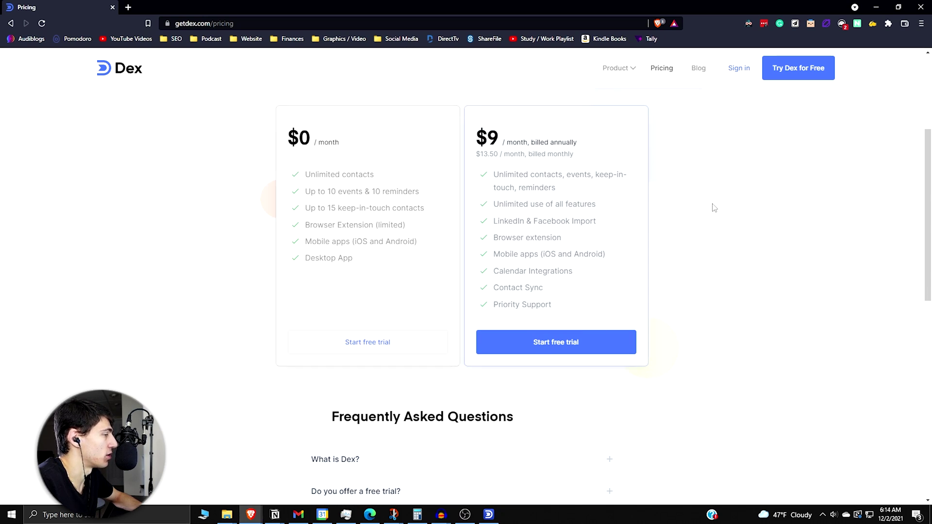
scroll(660, 217, "up", 1)
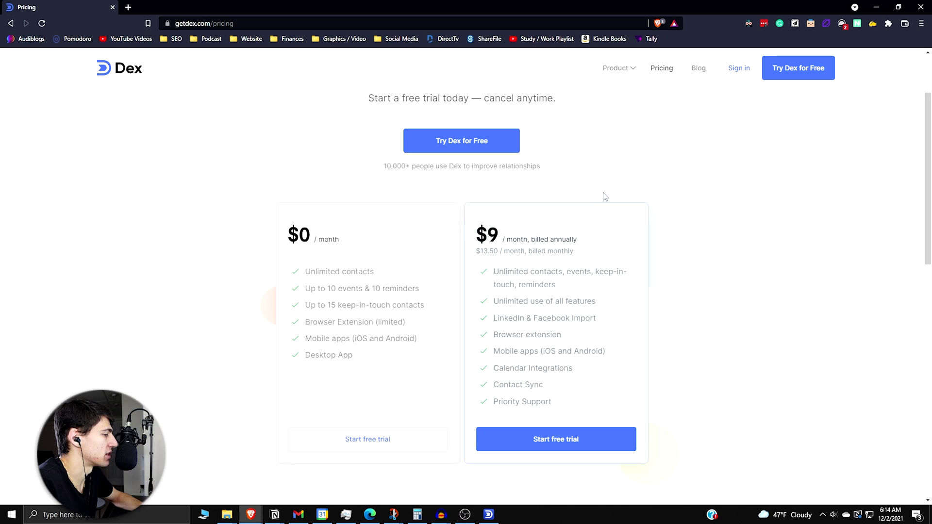
scroll(604, 196, "down", 1)
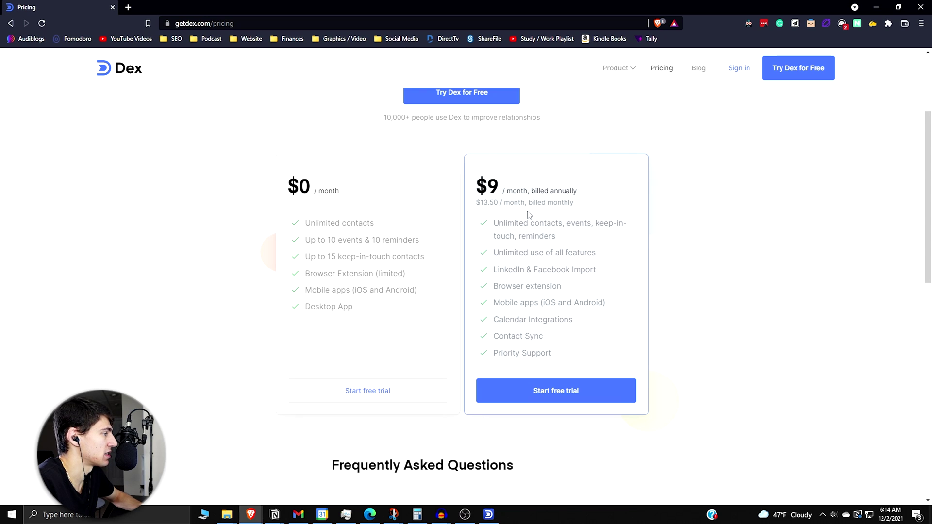
scroll(524, 219, "down", 2)
scroll(518, 222, "up", 3)
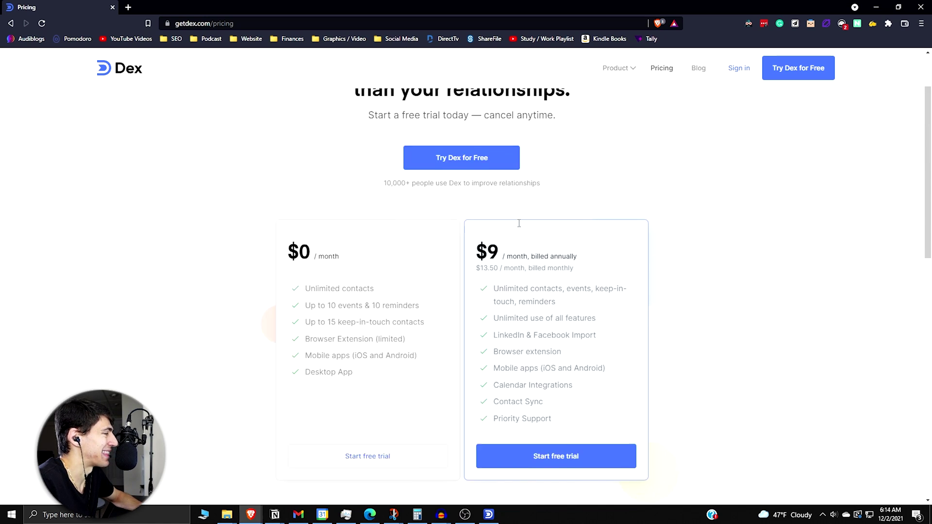
scroll(518, 225, "down", 1)
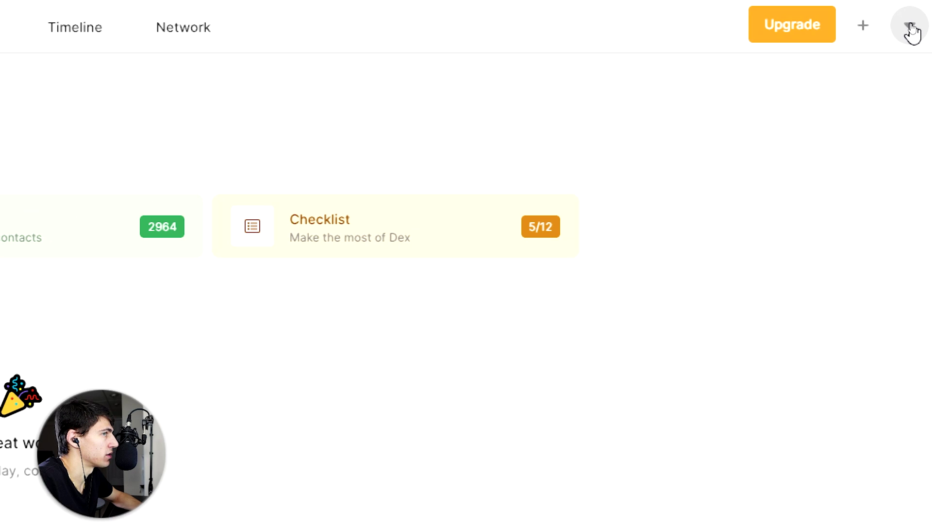
Step: Check the Sync & Integrations settings, then bring up the People list of all 2,965 contacts
left_click(911, 32)
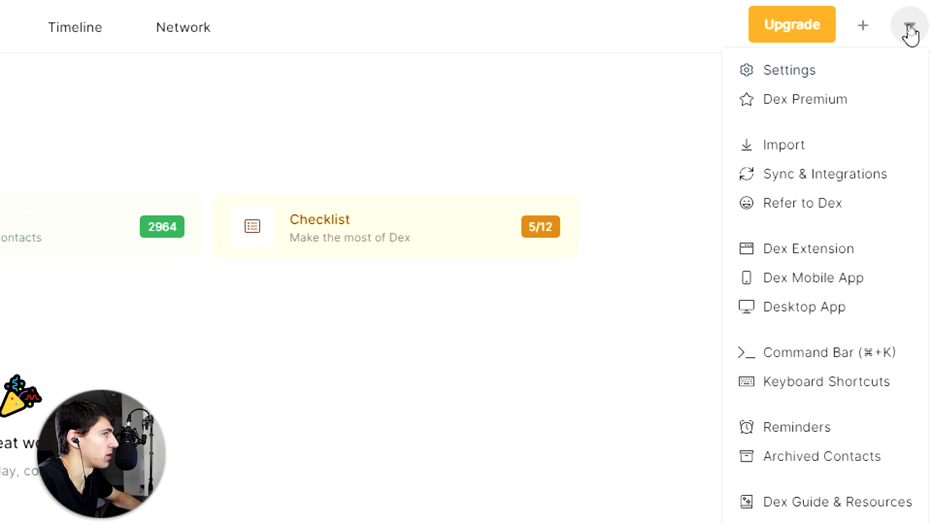
left_click(783, 176)
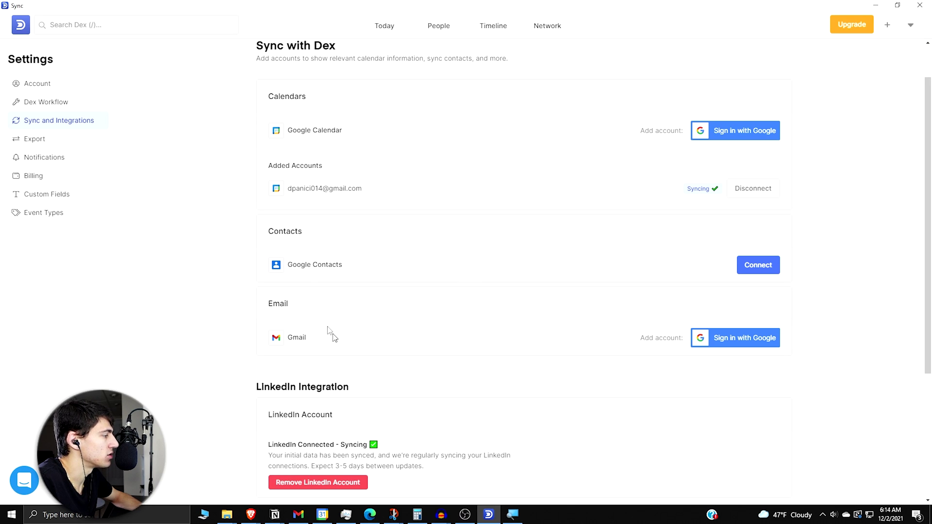
scroll(430, 306, "down", 2)
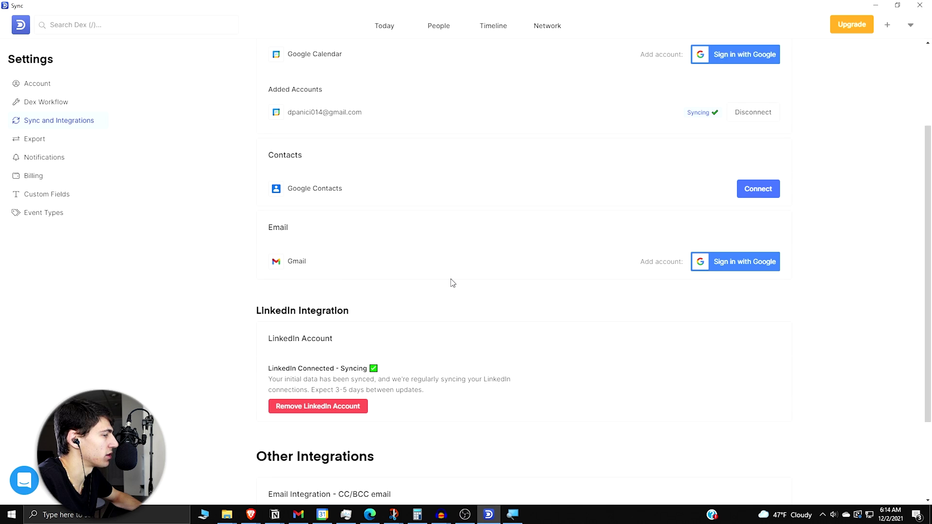
scroll(350, 334, "down", 1)
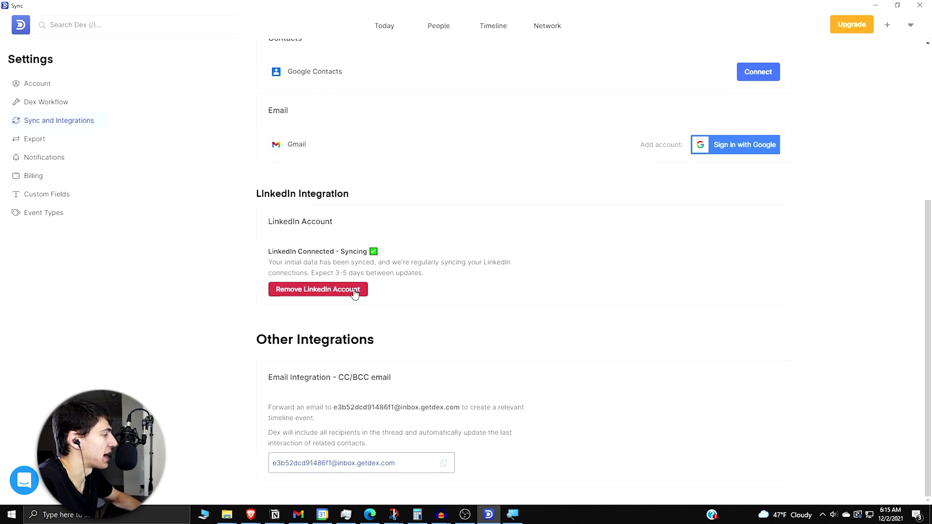
scroll(355, 294, "up", 1)
scroll(408, 296, "down", 1)
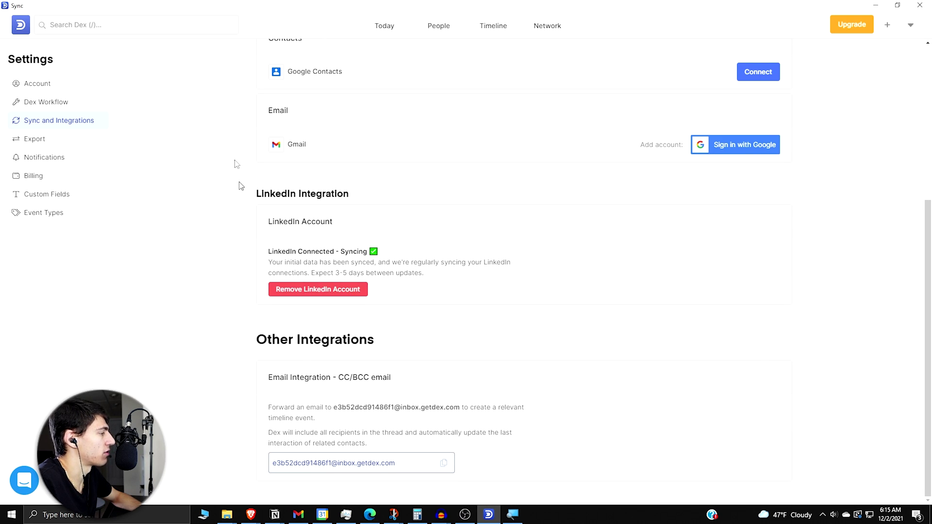
scroll(328, 204, "up", 1)
scroll(318, 213, "up", 1)
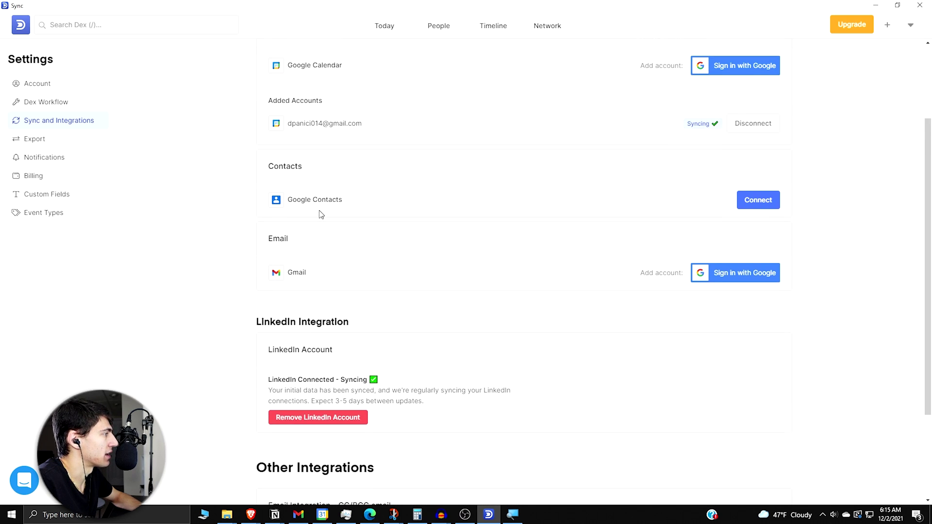
scroll(309, 190, "up", 1)
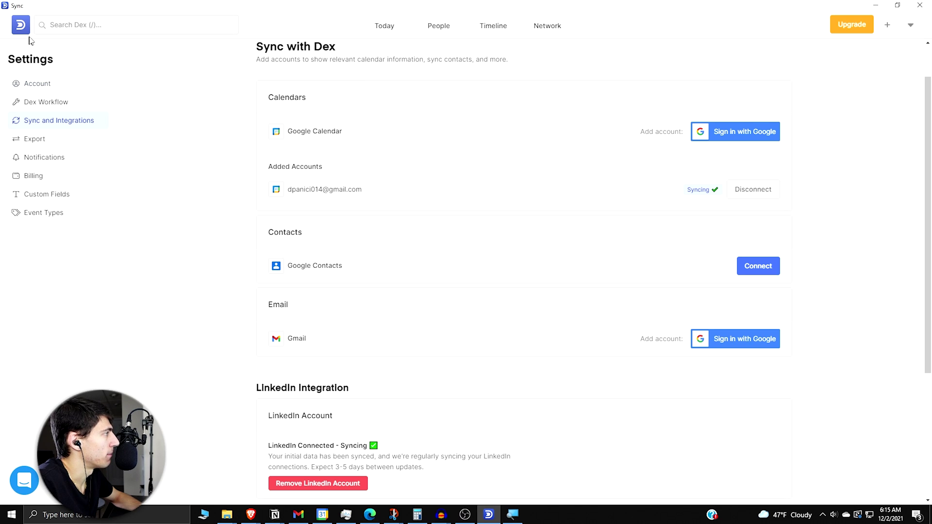
left_click(21, 25)
left_click(437, 28)
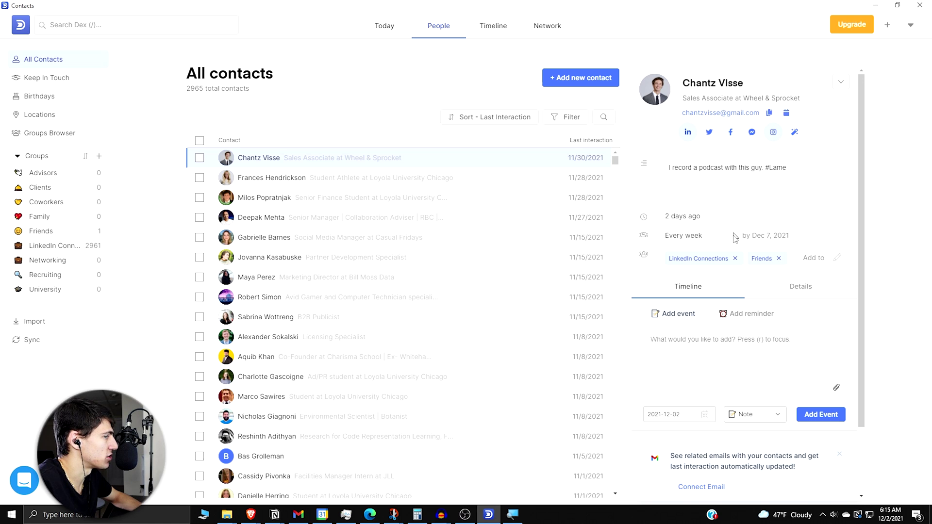
scroll(723, 305, "down", 1)
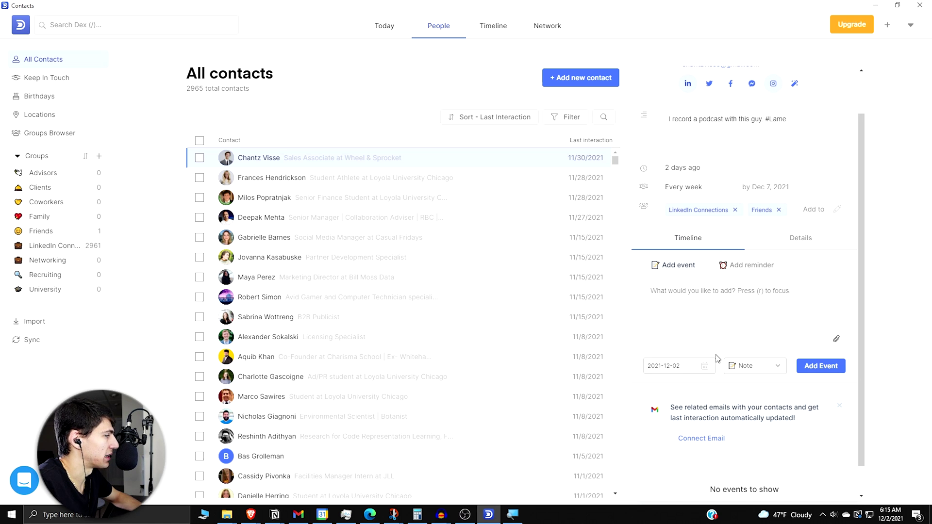
scroll(718, 360, "up", 1)
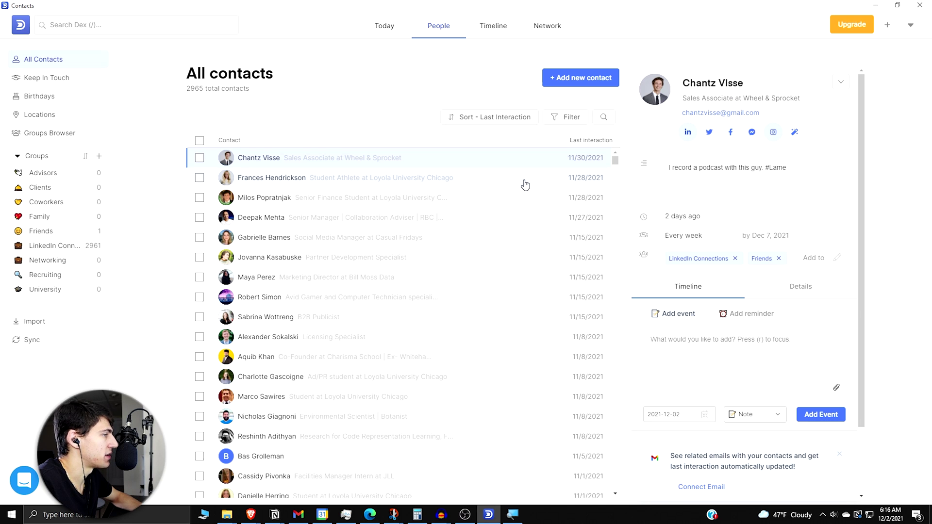
scroll(380, 252, "down", 1)
scroll(380, 252, "down", 1)
scroll(368, 306, "down", 3)
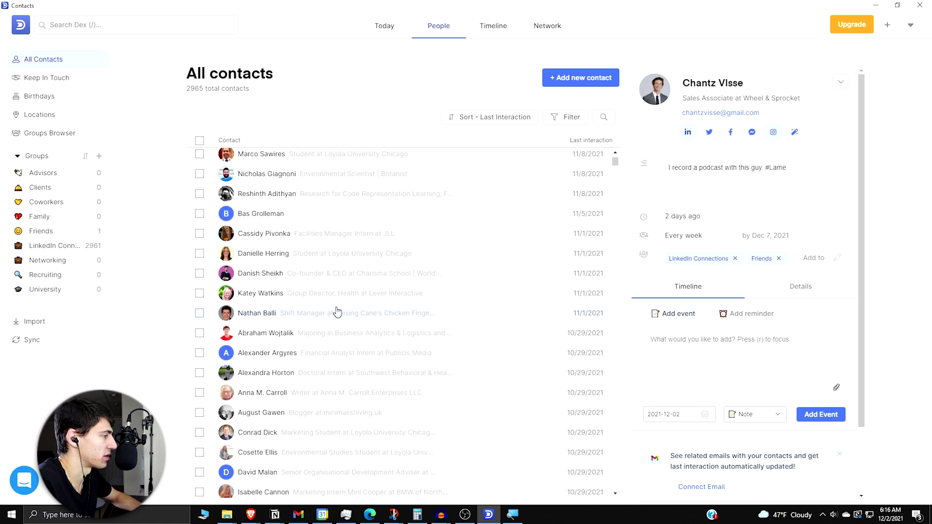
scroll(340, 310, "up", 5)
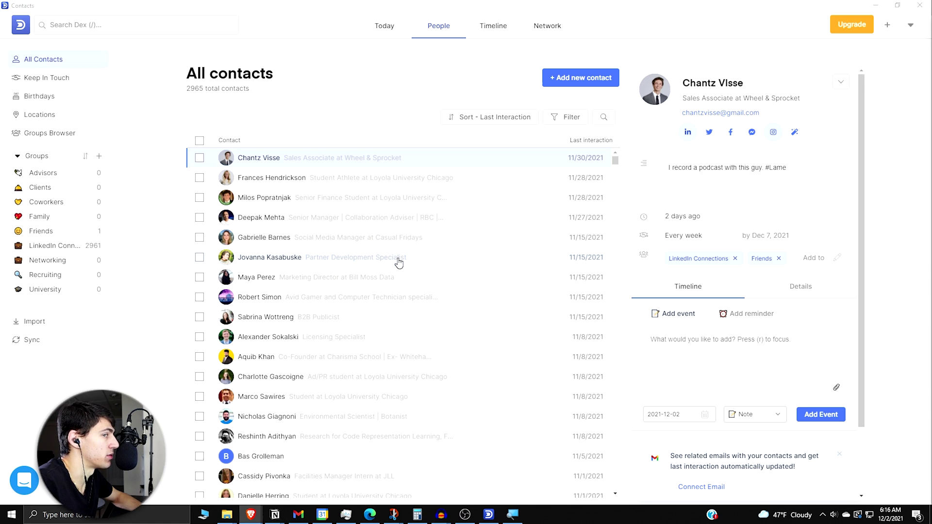
scroll(399, 264, "down", 1)
scroll(399, 264, "down", 1)
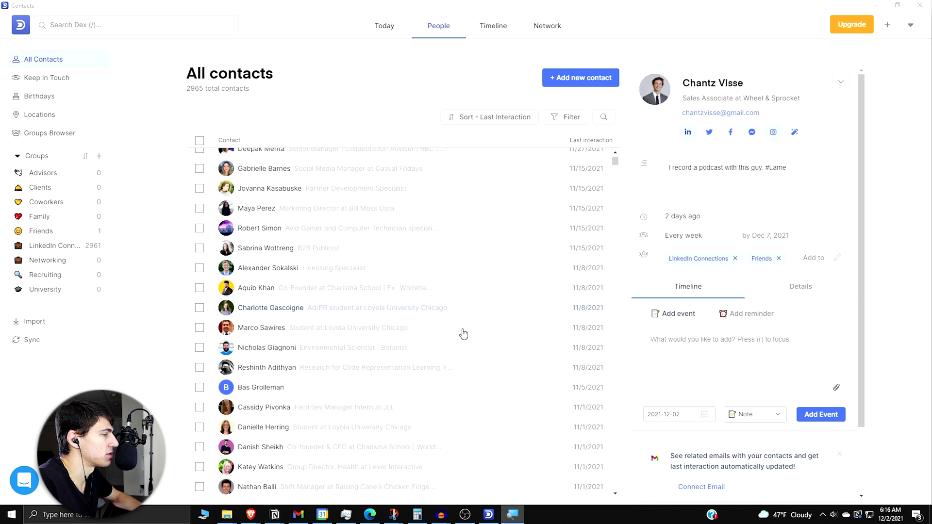
scroll(462, 333, "down", 2)
scroll(463, 333, "down", 2)
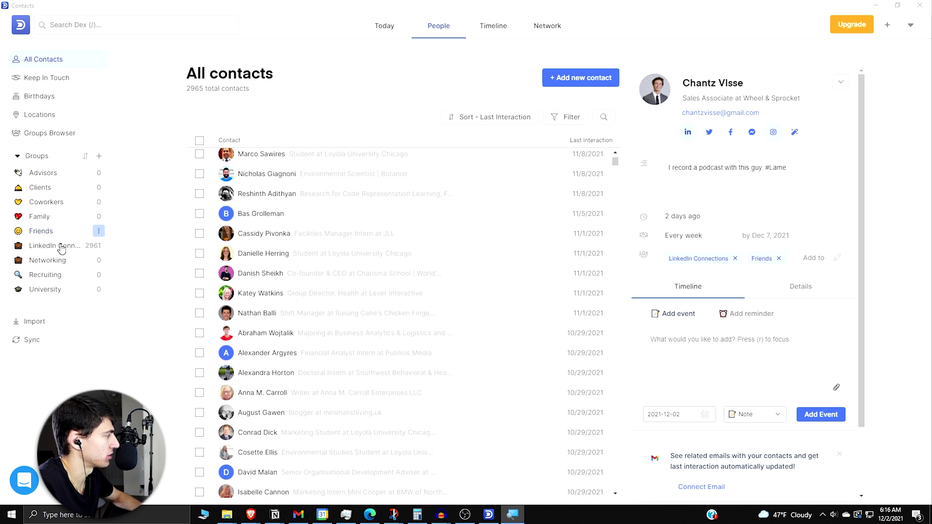
mouse_move(59, 230)
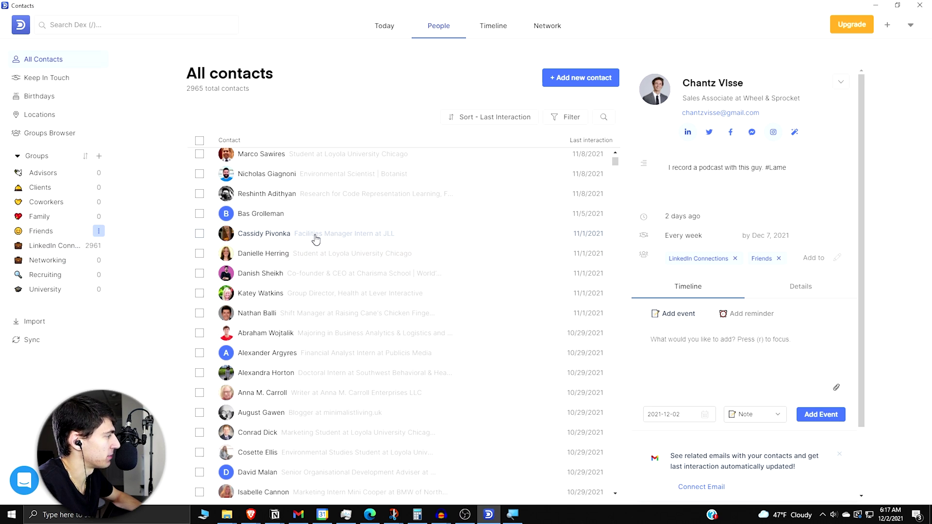
scroll(316, 228, "up", 3)
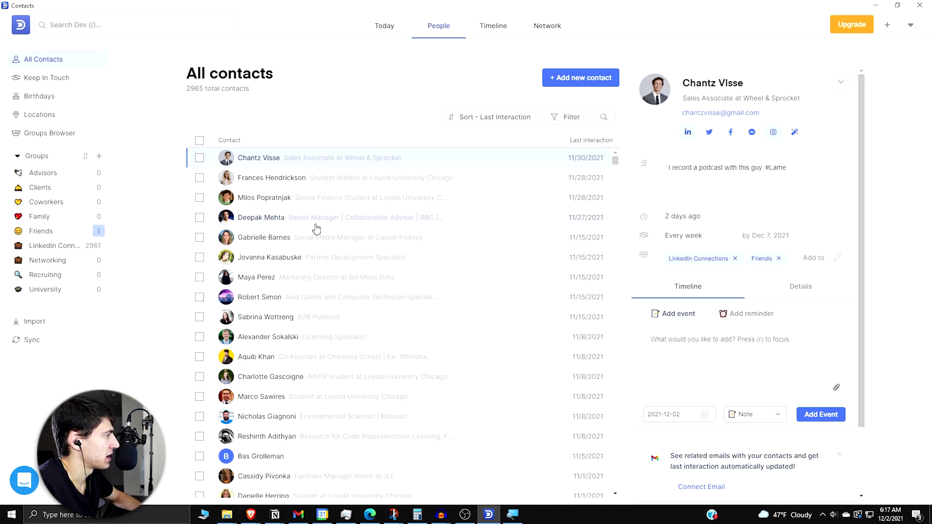
left_click(283, 217)
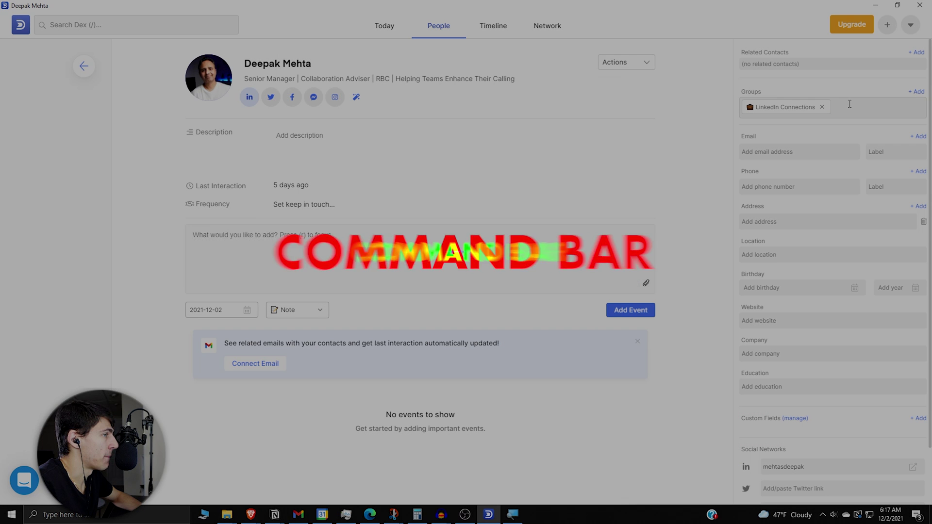
Step: Bring up and dismiss the Add to Group list, then the command palette
left_click(916, 92)
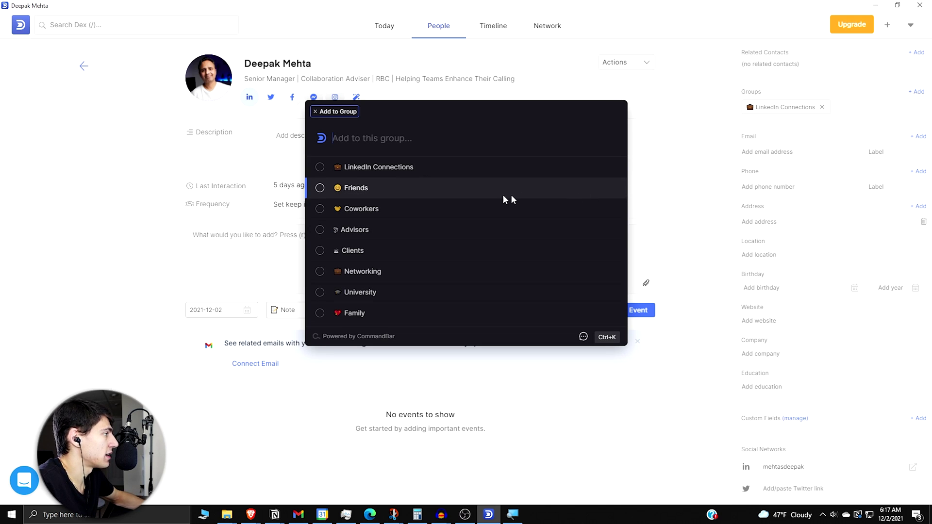
left_click(133, 149)
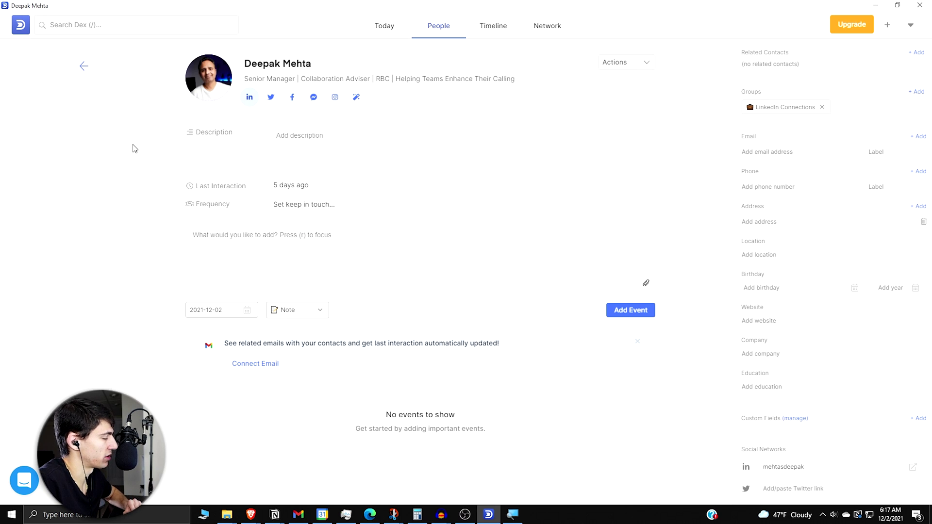
key("ctrl+k")
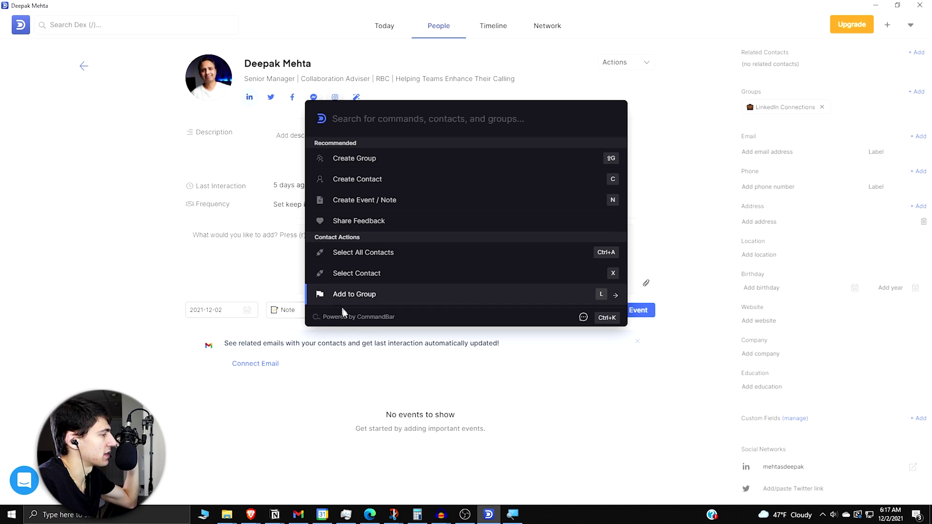
left_click(677, 370)
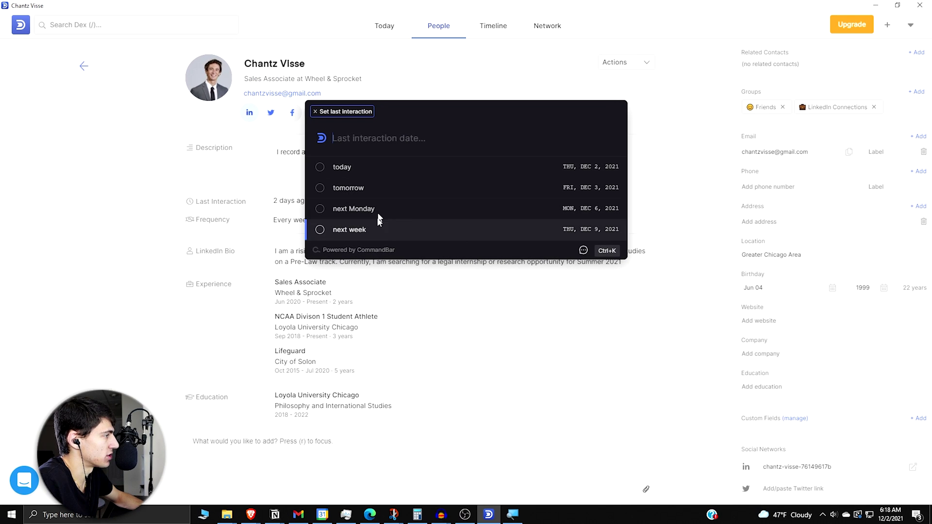
Step: Set the contact's last interaction to December 1st and move to the notes area
left_click(195, 250)
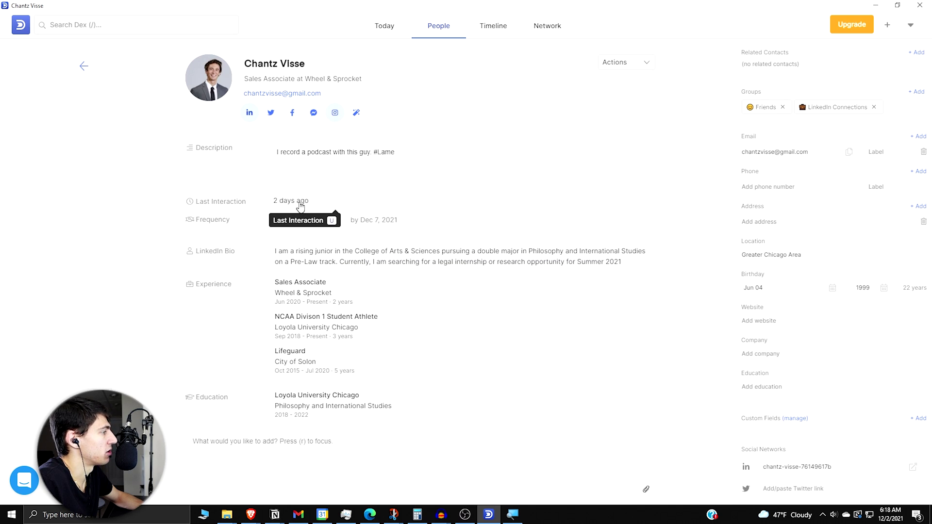
mouse_move(374, 220)
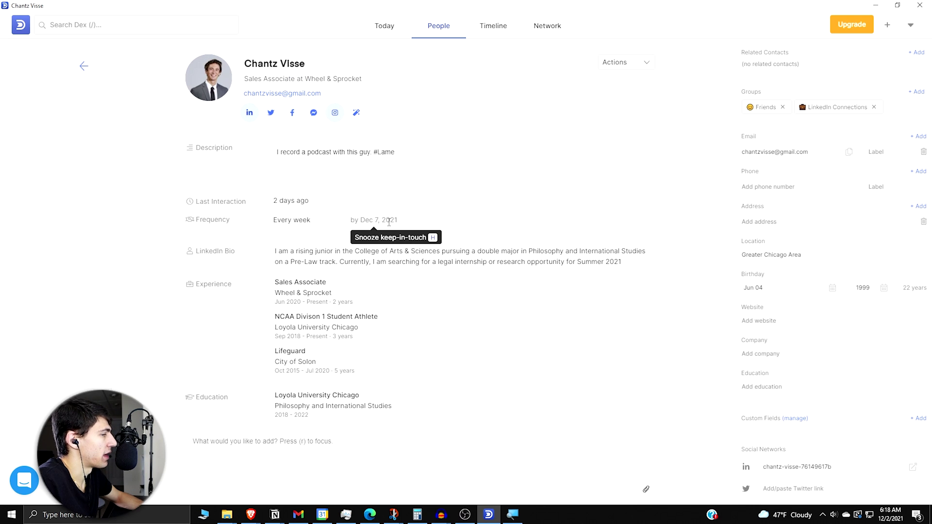
left_click(388, 221)
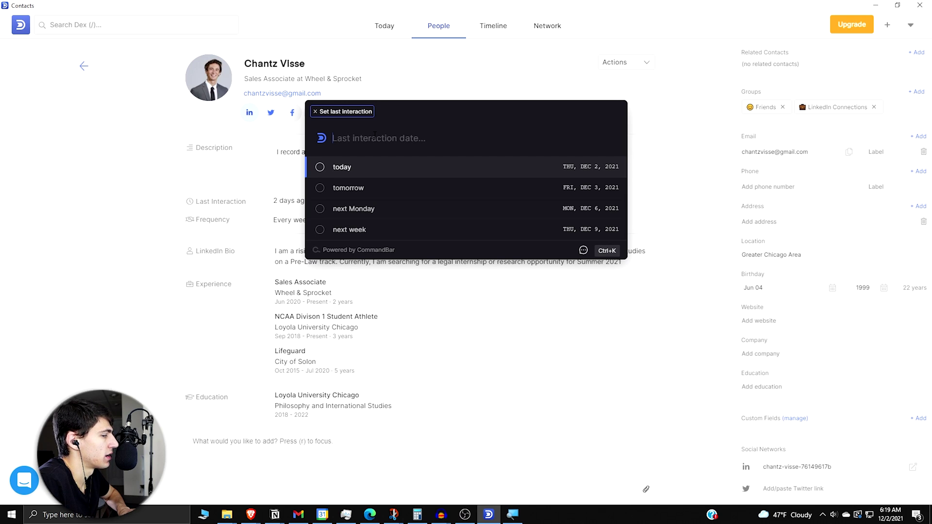
type("dec")
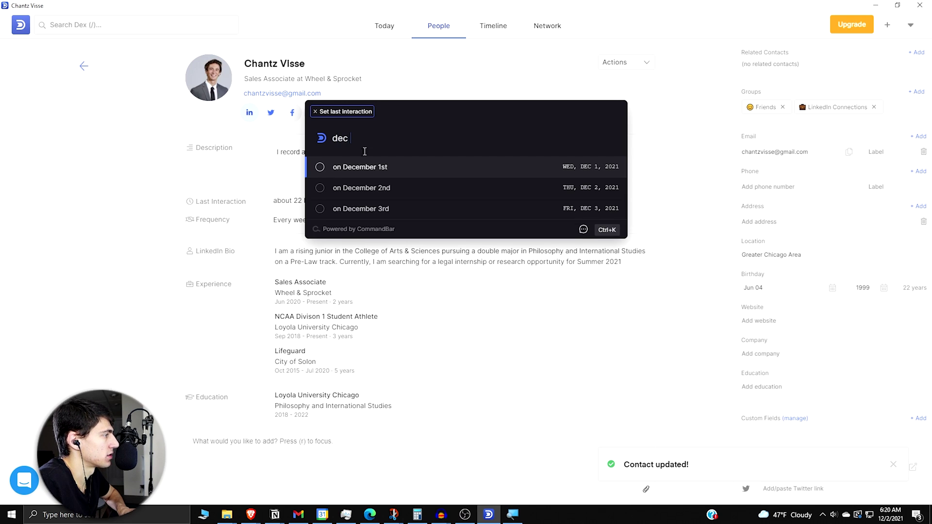
left_click(320, 168)
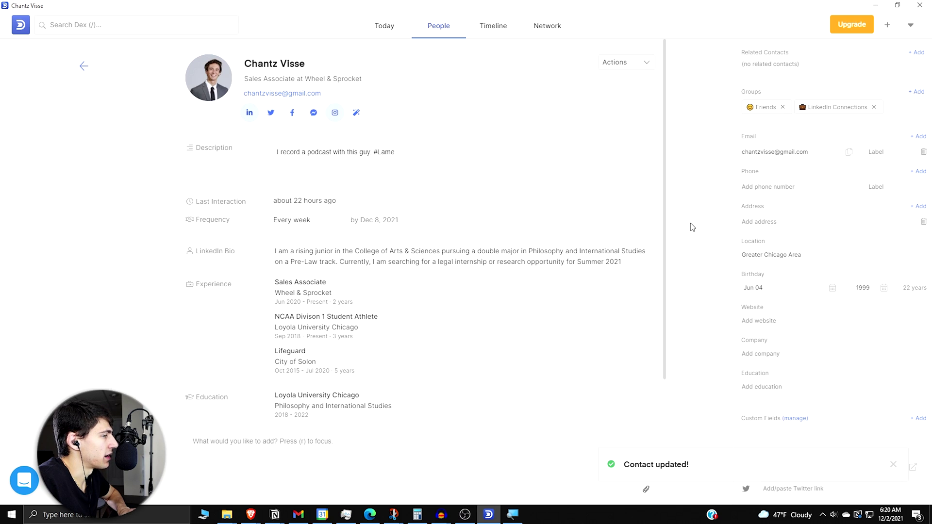
scroll(650, 247, "down", 2)
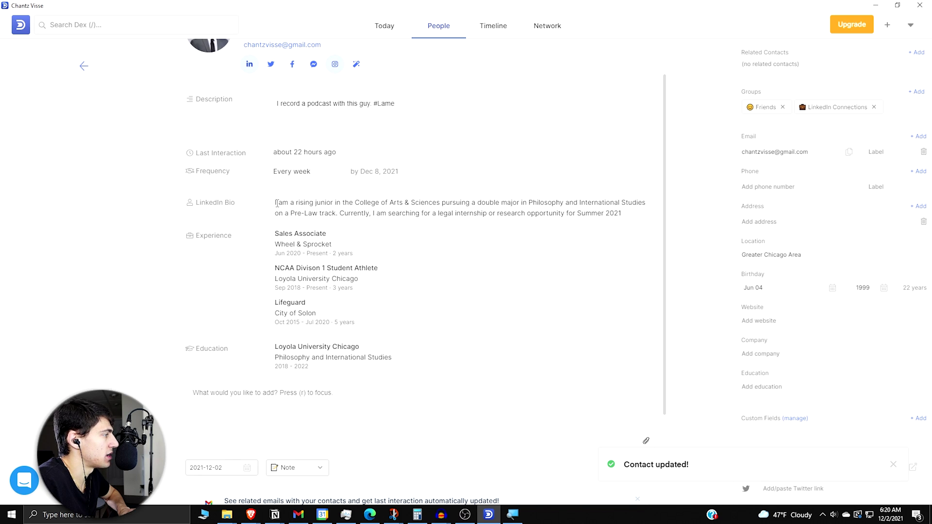
scroll(280, 203, "up", 2)
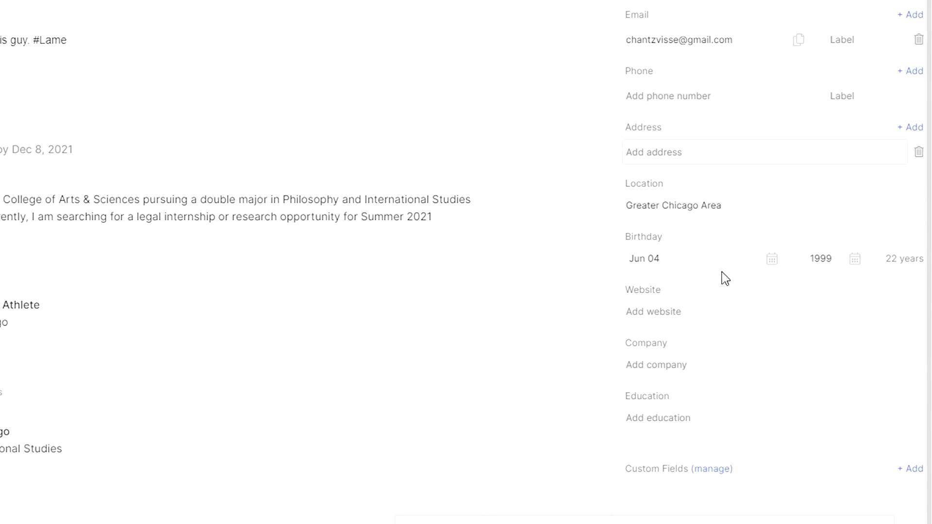
scroll(618, 269, "down", 1)
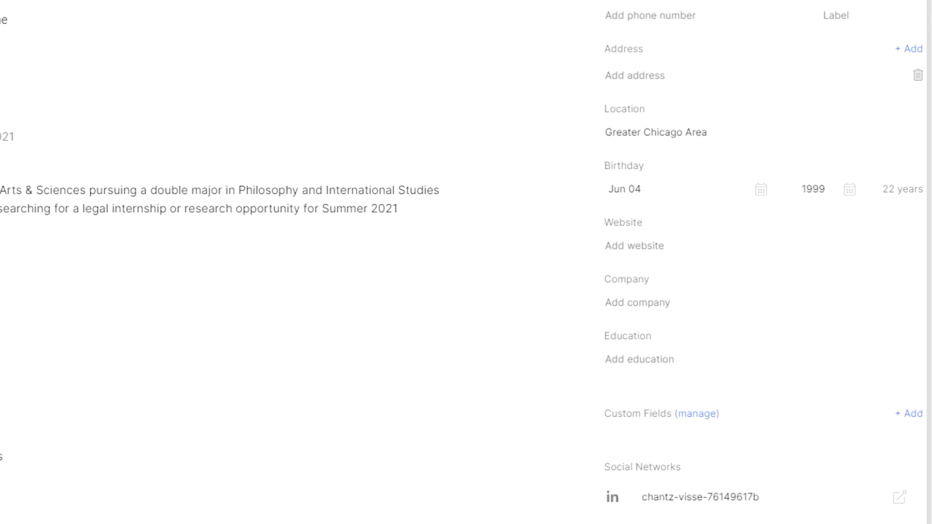
left_click(869, 505)
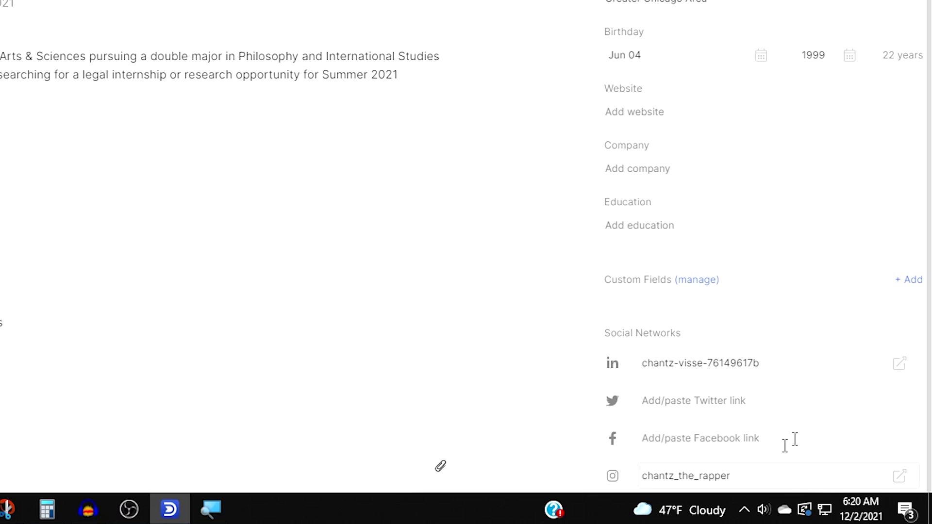
scroll(797, 392, "up", 1)
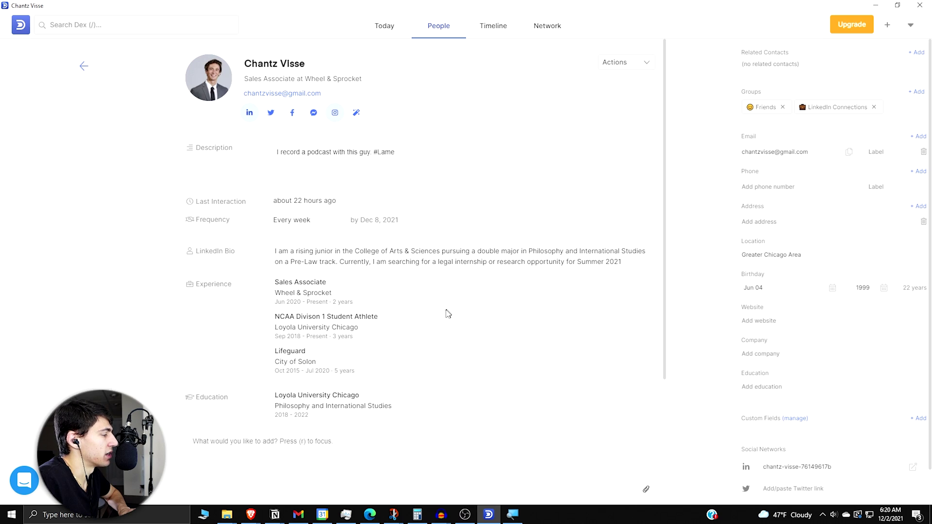
scroll(447, 313, "down", 1)
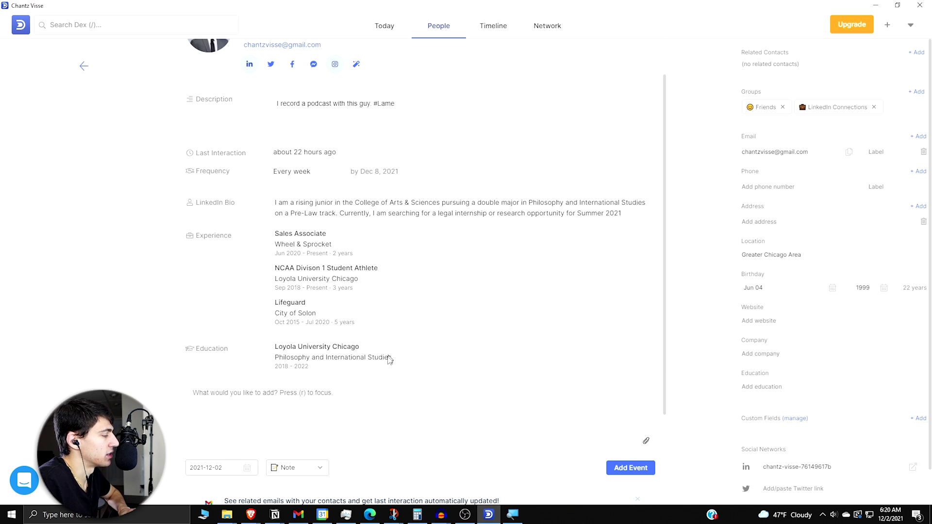
left_click(376, 385)
scroll(357, 318, "down", 2)
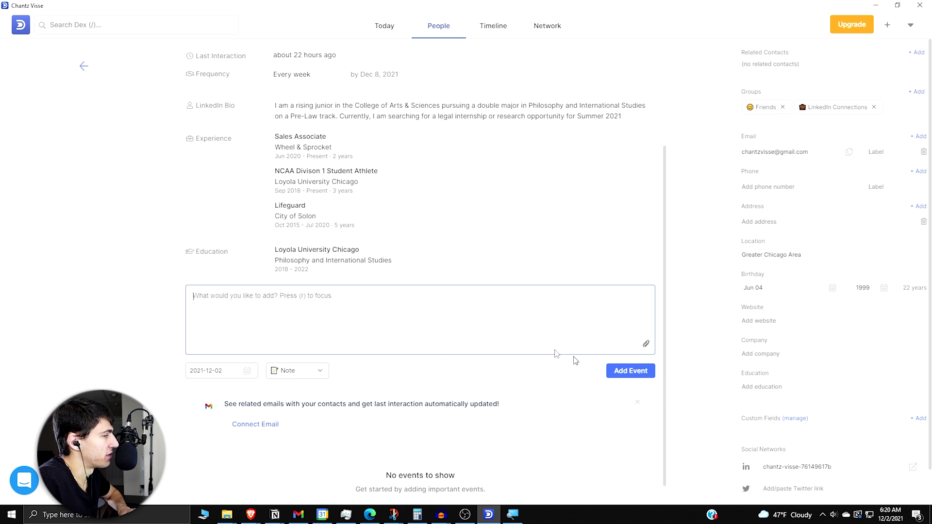
scroll(431, 330, "up", 3)
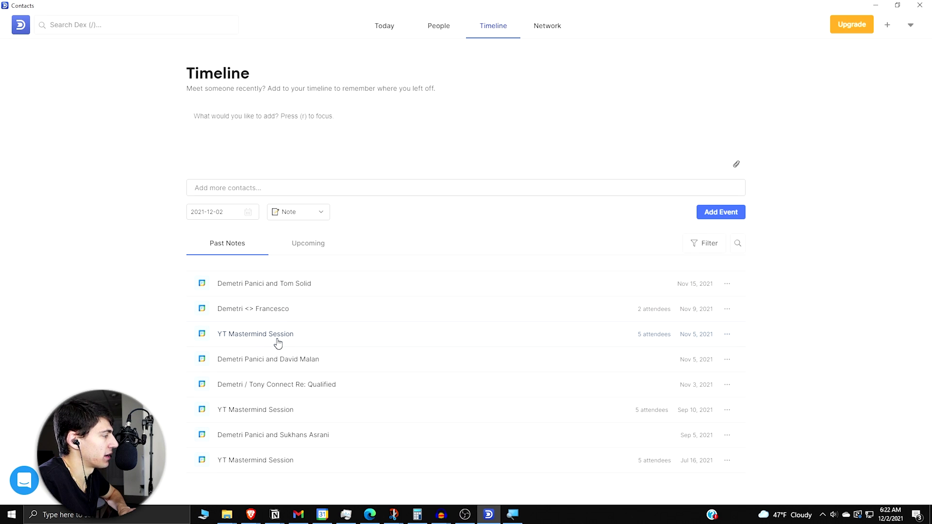
Step: Open the YT Mastermind Session event and jump to an attendee's Dex contact page
left_click(284, 334)
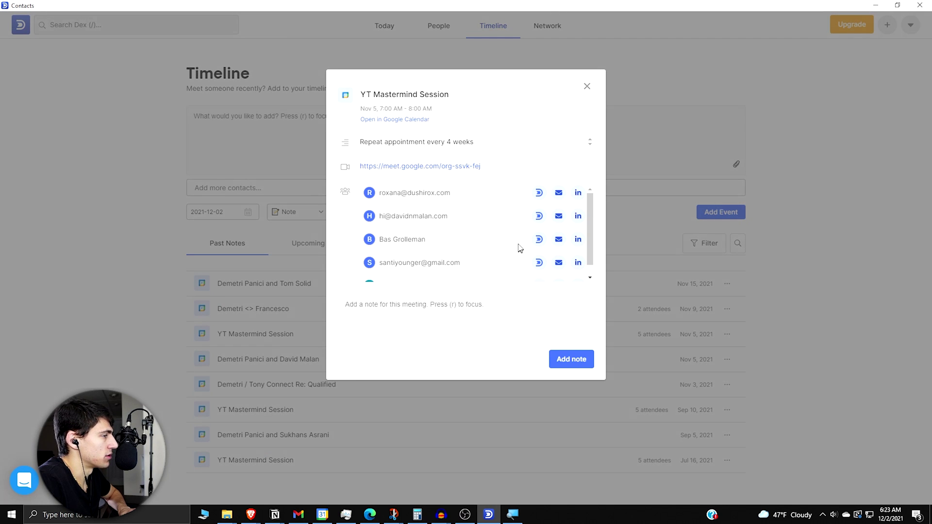
scroll(518, 248, "down", 1)
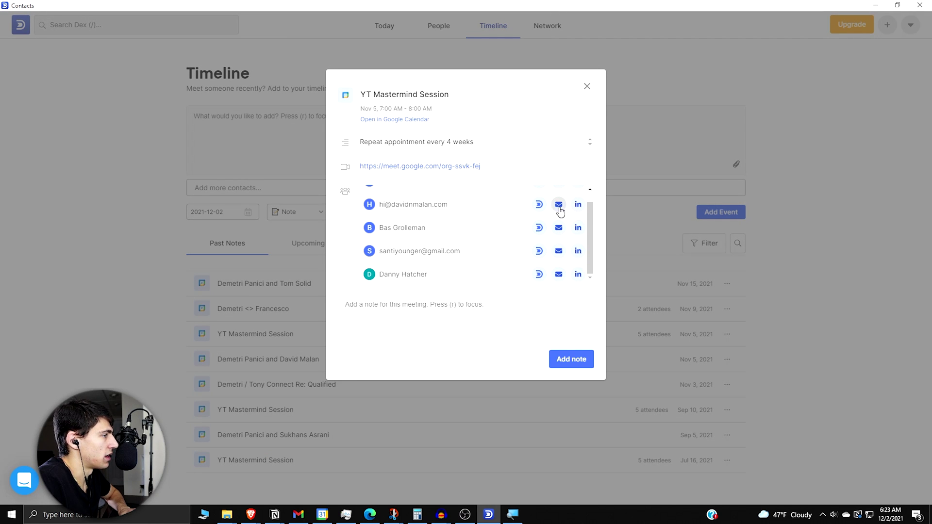
left_click(539, 204)
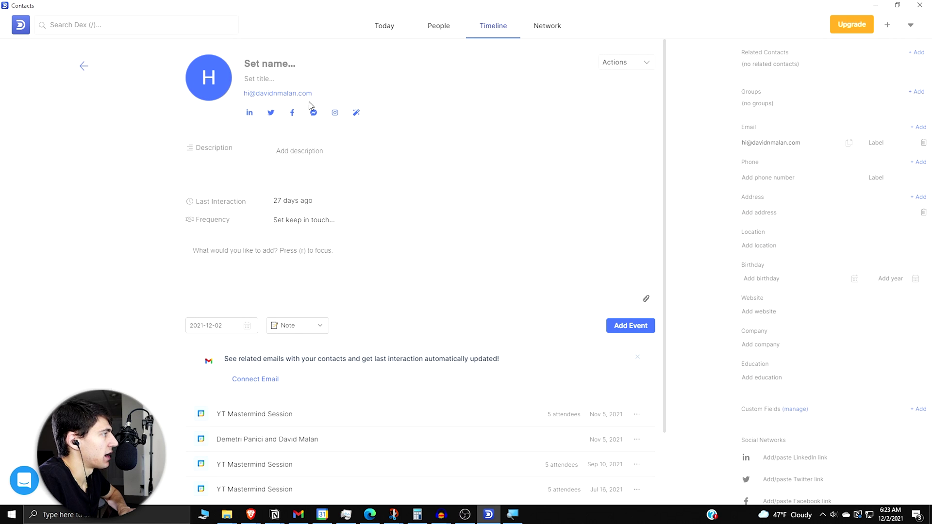
Step: Fix the typo in the contact's name and describe them as 'Fellow content creator'
left_click(300, 63)
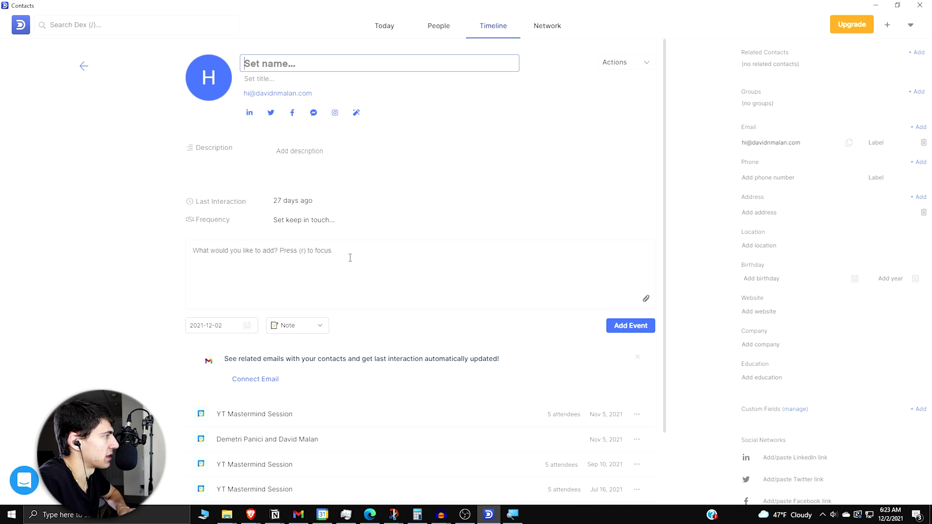
type("David")
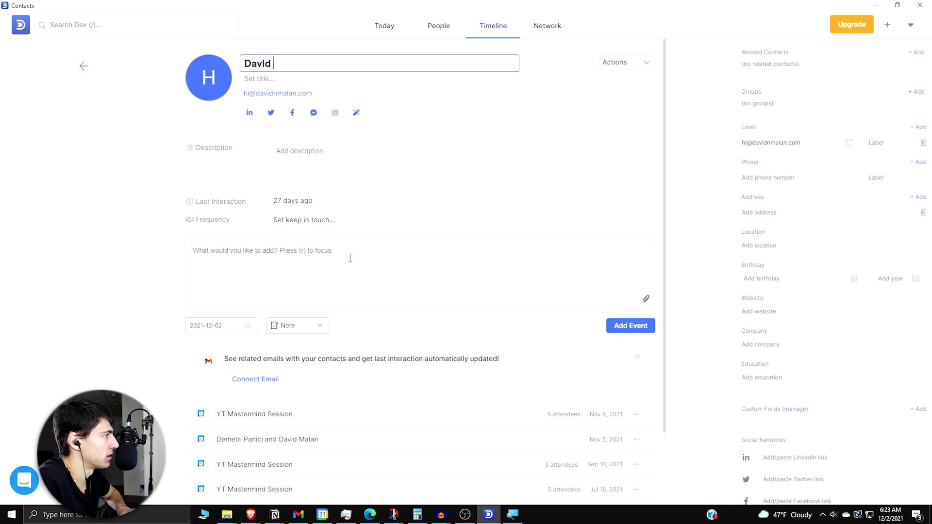
key("BackSpace")
key("BackSpace")
key("BackSpace")
type("alan")
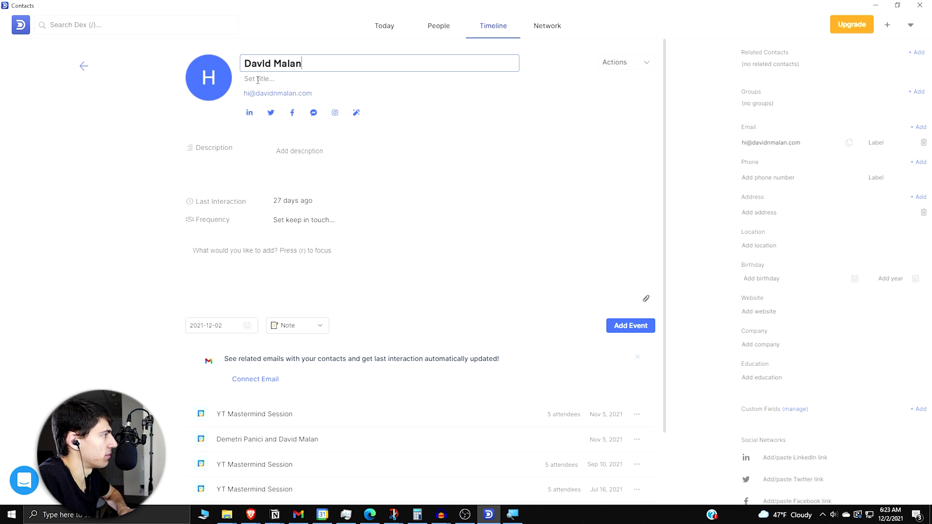
mouse_move(277, 93)
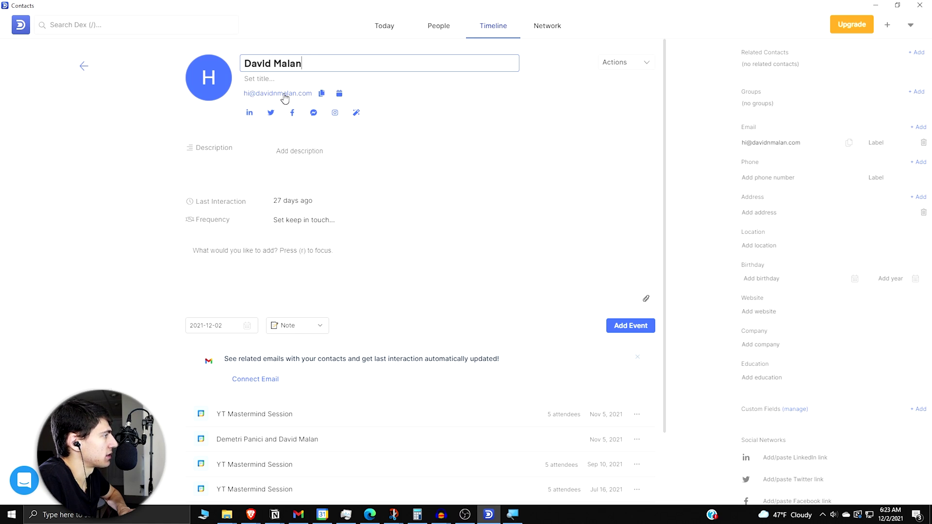
scroll(836, 441, "down", 1)
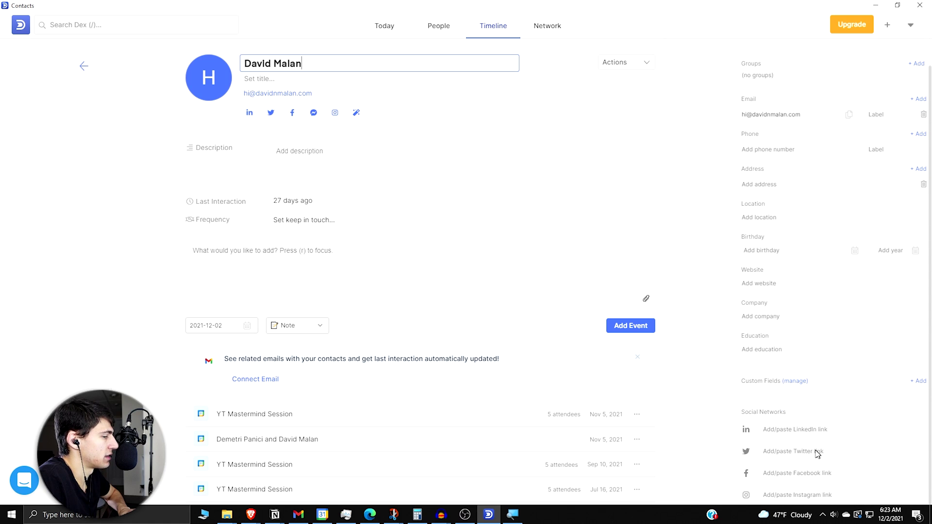
left_click(286, 153)
type("Fell")
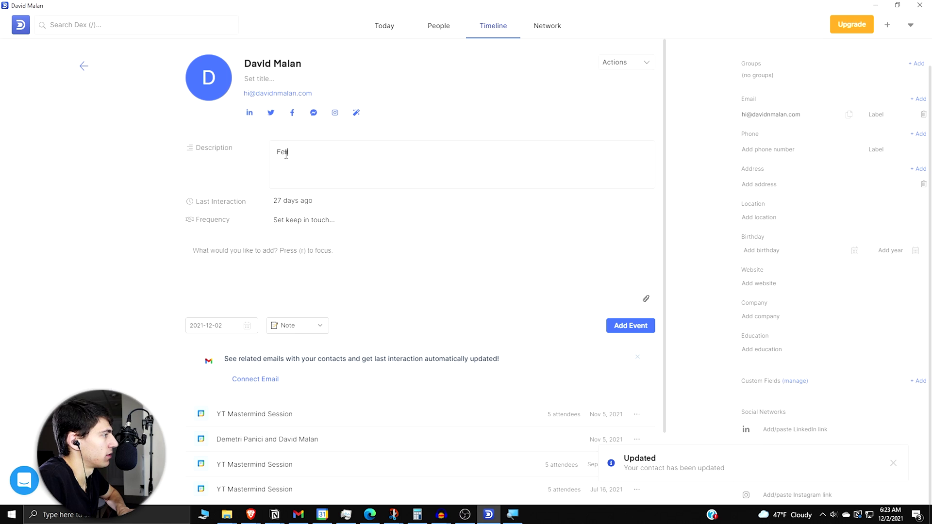
type("ow content c")
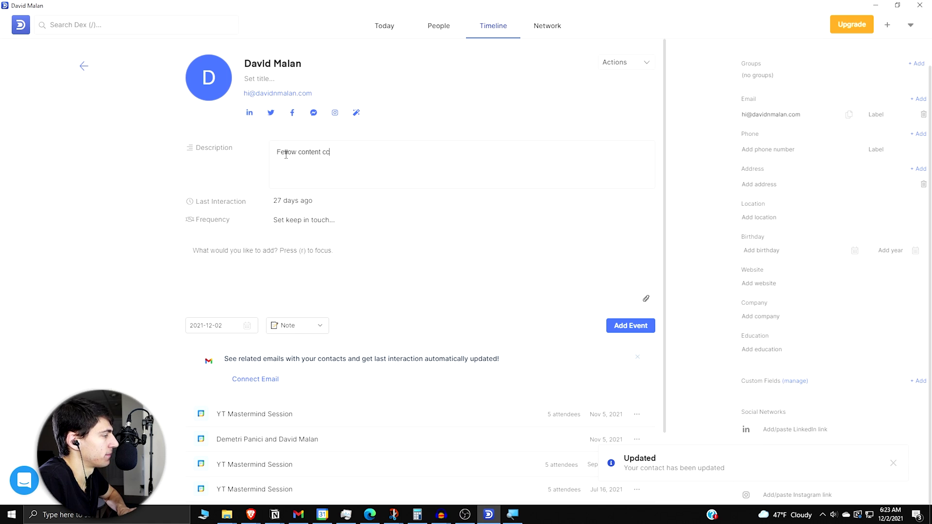
type("reator")
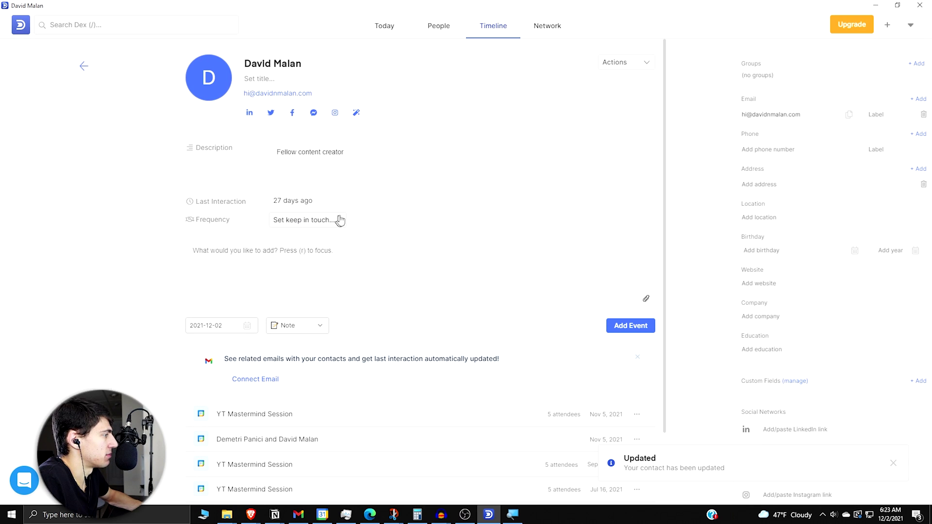
Step: Set keep-in-touch frequency to Every month and start a new custom field
left_click(345, 226)
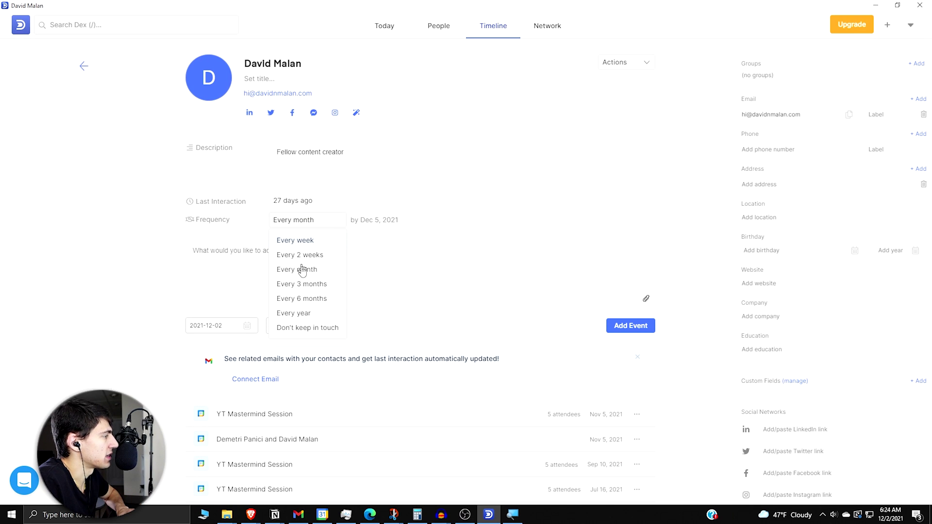
left_click(302, 268)
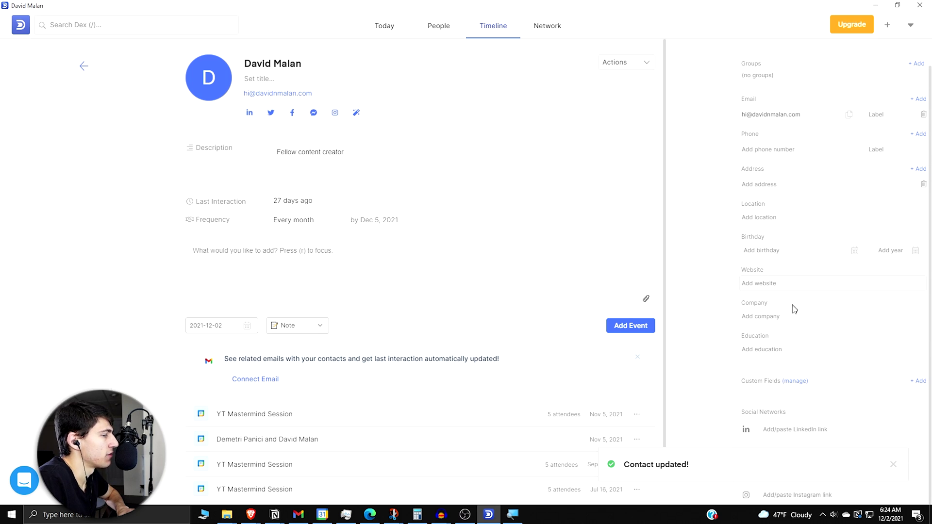
left_click(892, 465)
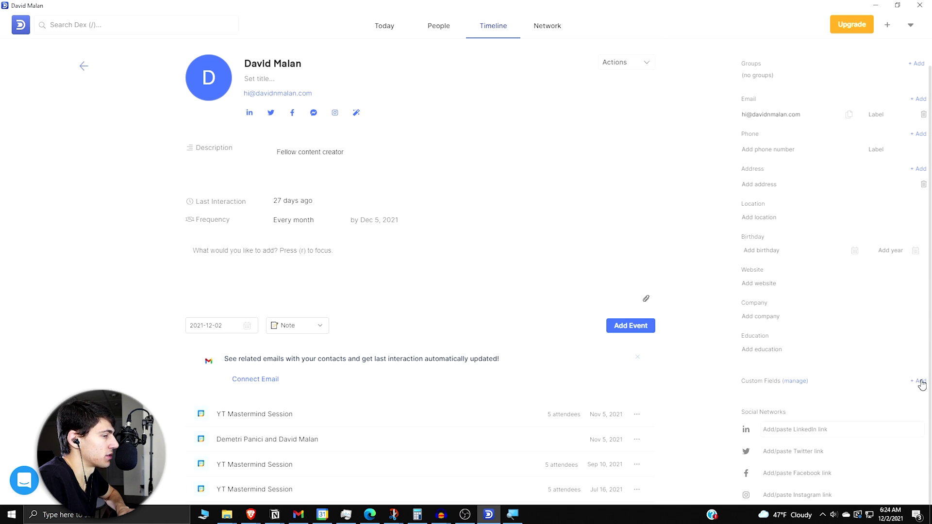
left_click(919, 381)
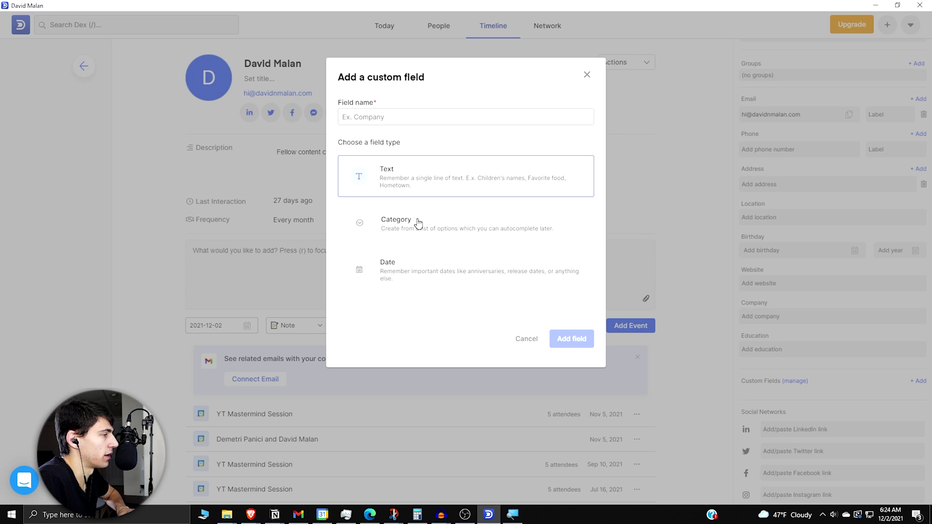
Step: Compare the Category and Text field types, then cancel the custom field form
left_click(451, 232)
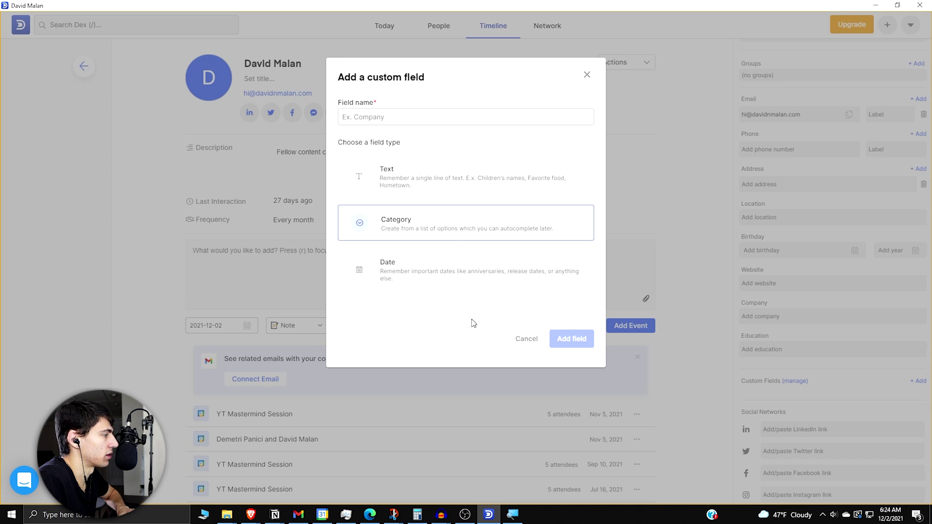
left_click(462, 182)
left_click(526, 338)
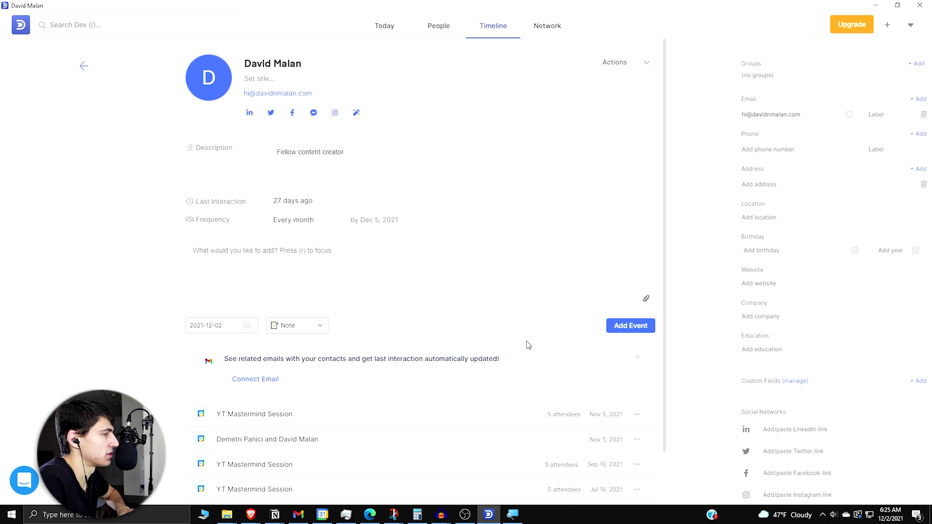
scroll(774, 306, "up", 1)
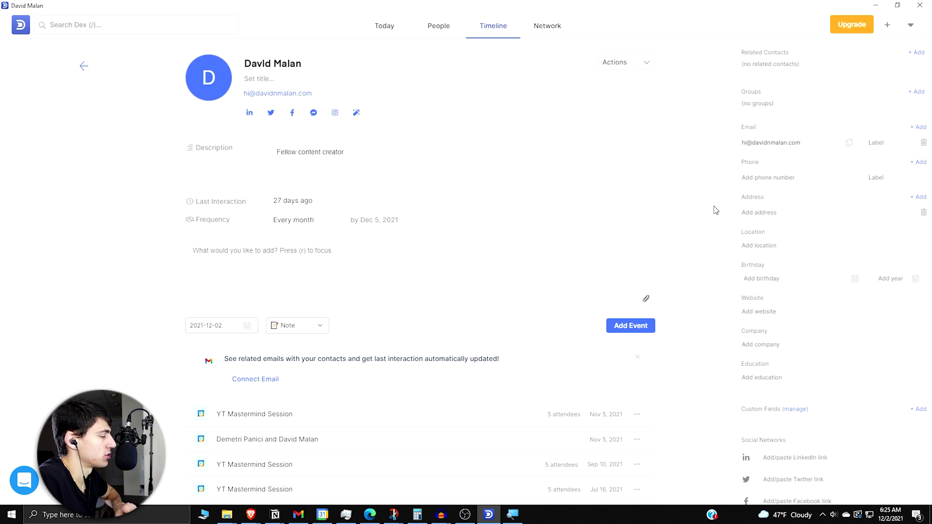
Step: Create a 'Content Creators' group with a video camera emoji icon
key("ctrl+k")
left_click(437, 157)
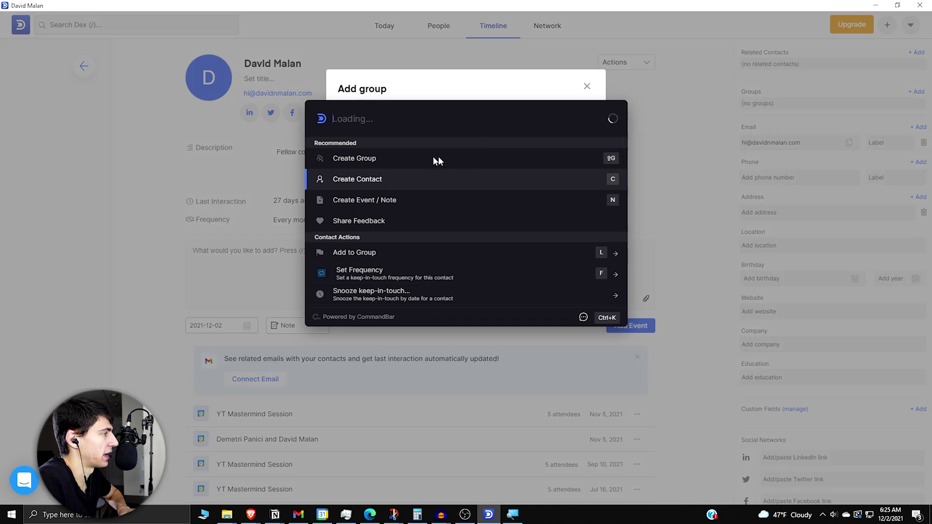
left_click(394, 128)
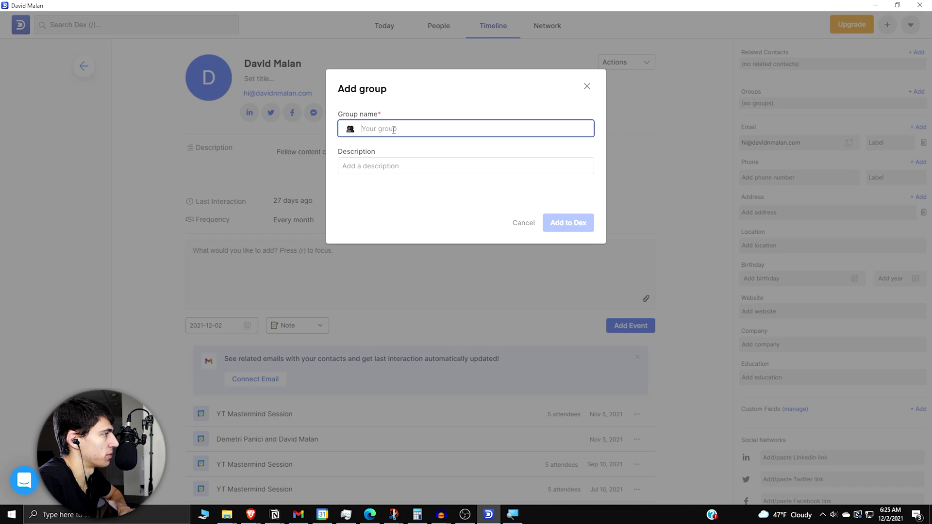
type("YouTube")
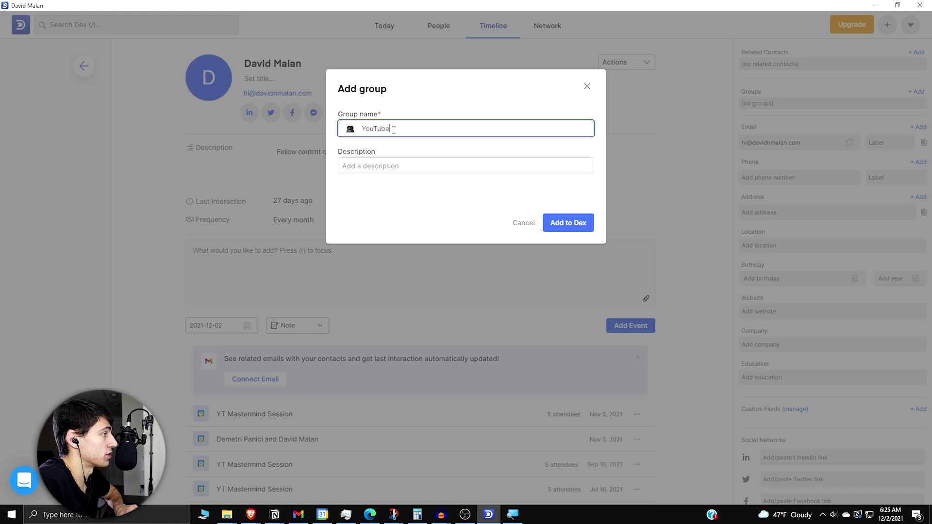
key("BackSpace")
key("BackSpace")
key("BackSpace")
type("Content Creators")
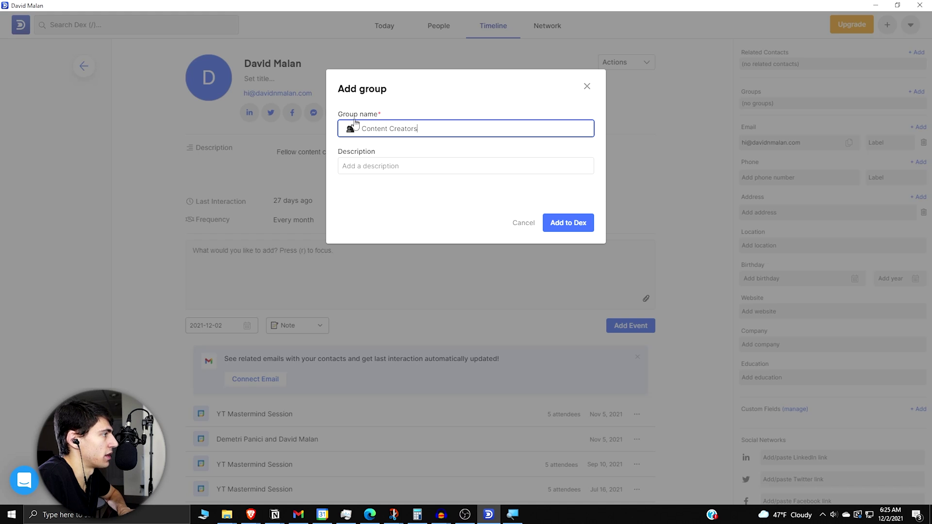
left_click(350, 129)
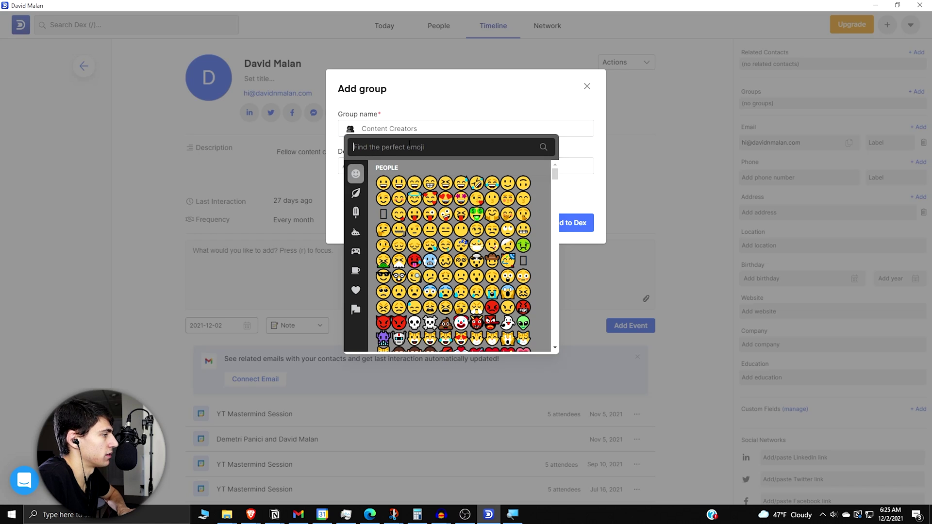
type("video")
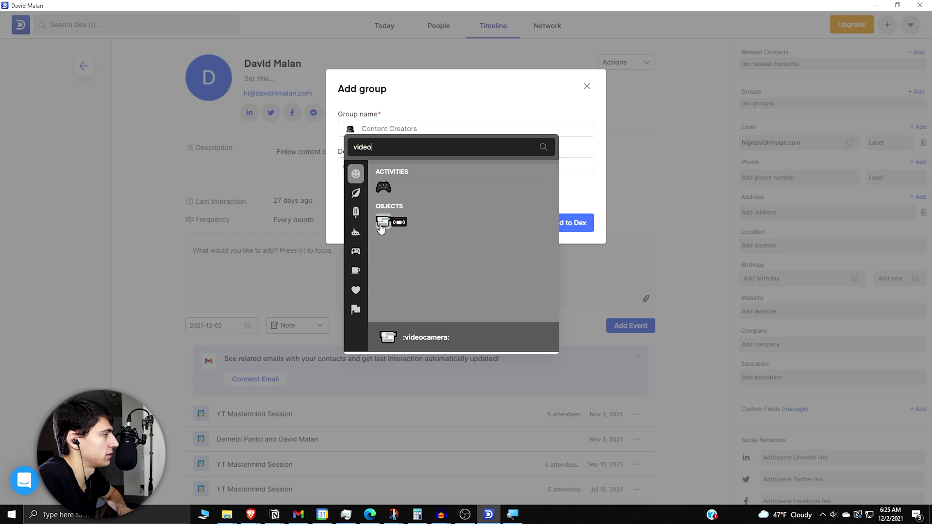
left_click(383, 223)
left_click(581, 222)
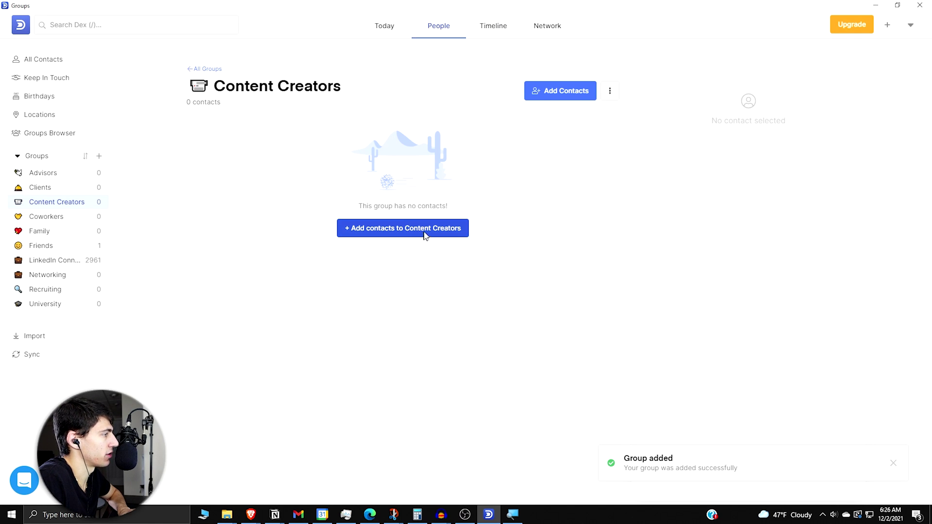
Step: Add David Malan to the Content Creators group
left_click(425, 233)
left_click(402, 117)
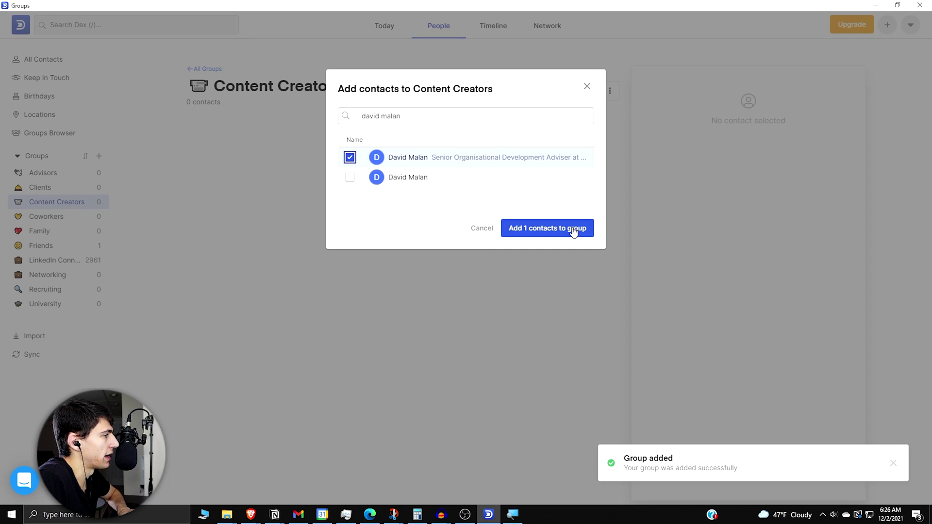
left_click(573, 227)
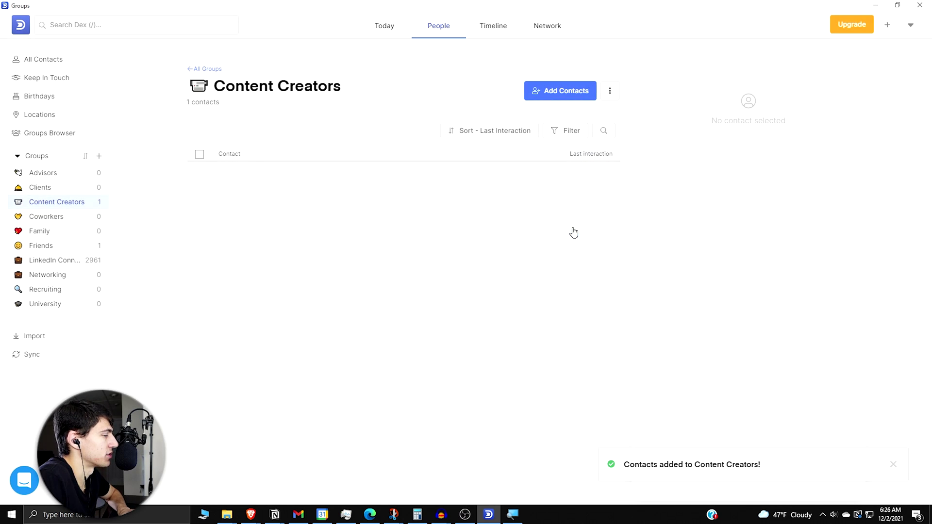
Step: Set keep in touch with David Malan to every month
left_click(324, 177)
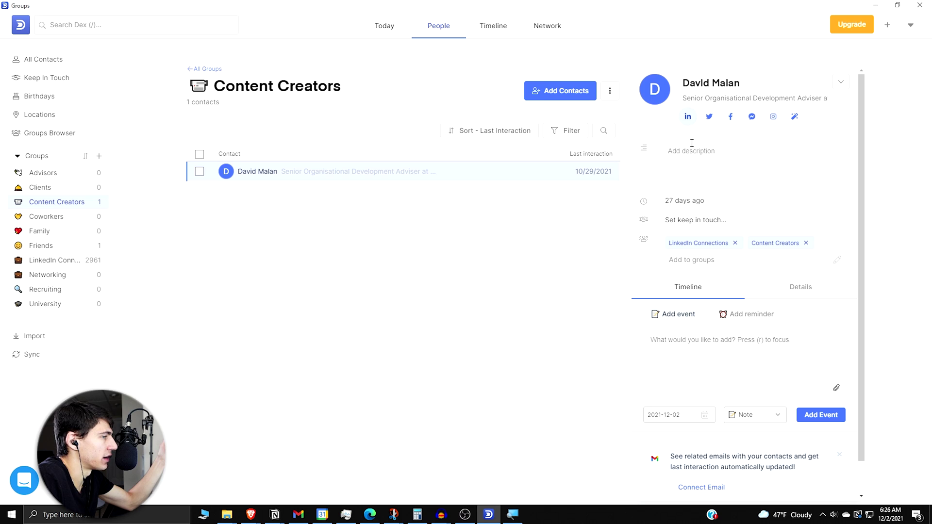
scroll(684, 190, "down", 1)
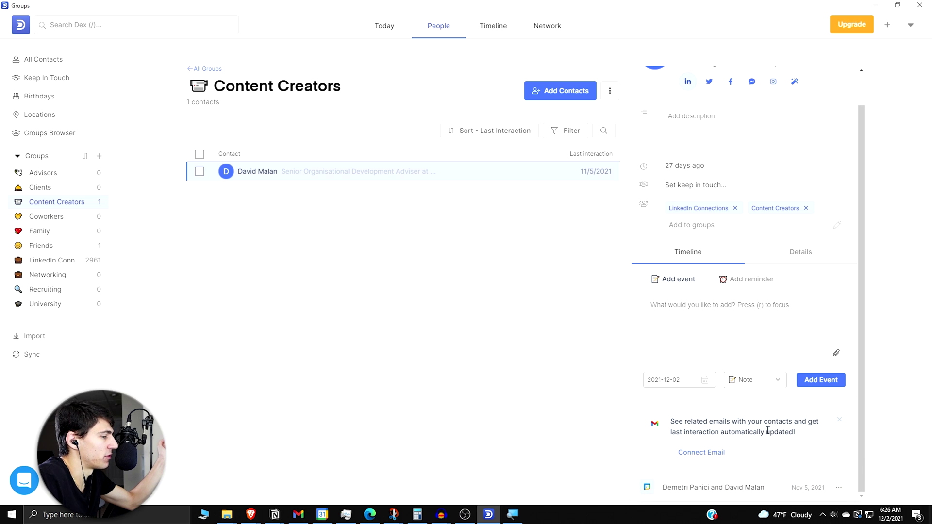
scroll(767, 431, "up", 1)
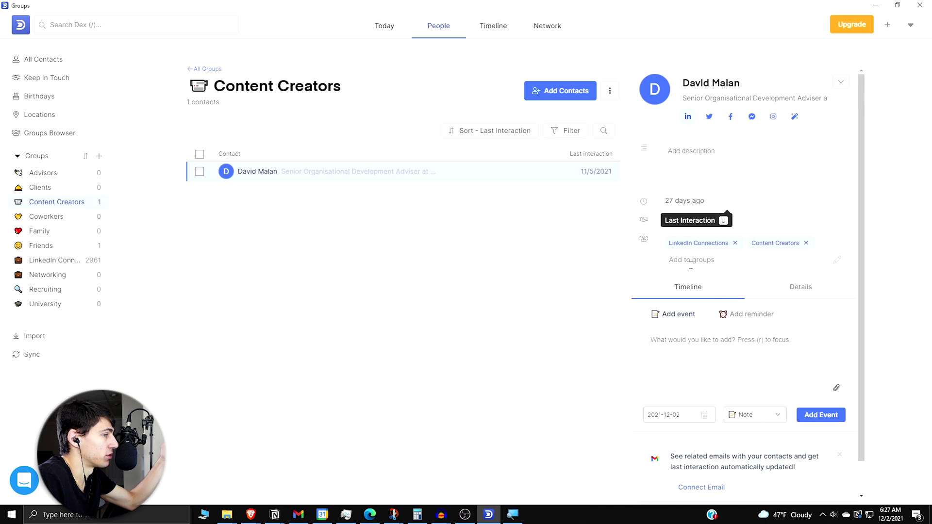
left_click(687, 221)
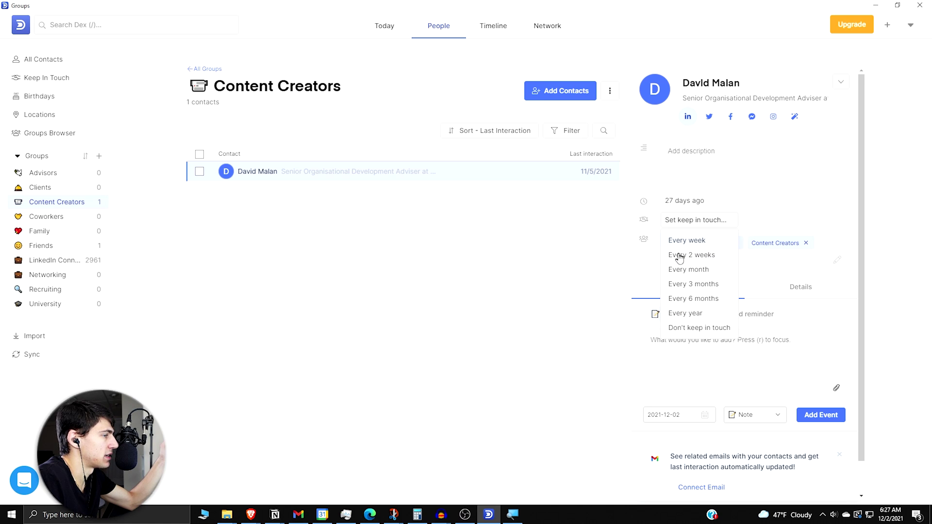
left_click(677, 270)
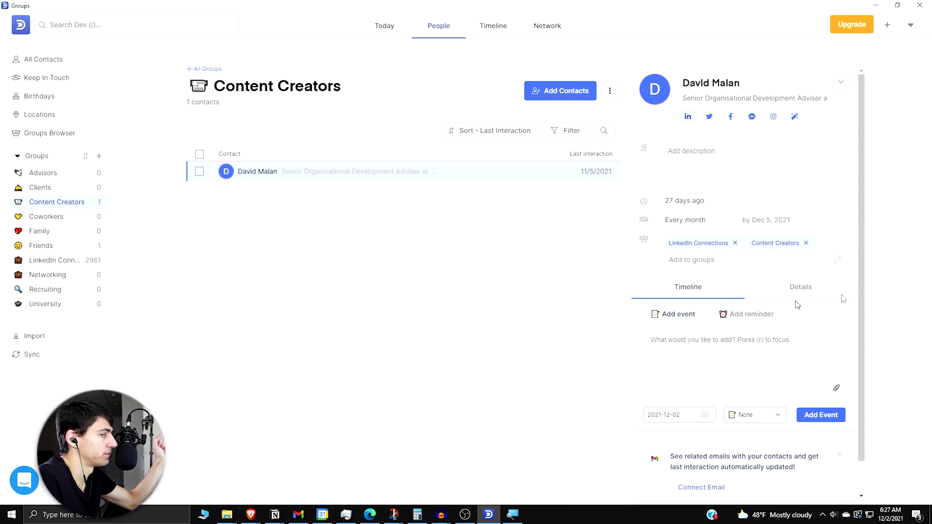
scroll(405, 130, "down", 5)
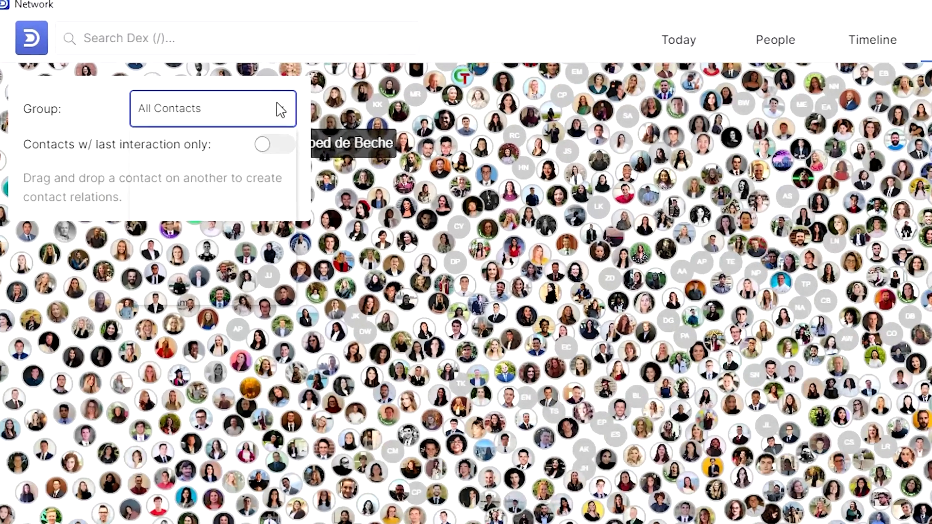
Step: Filter the Network graph to show only the Friends group
left_click(212, 119)
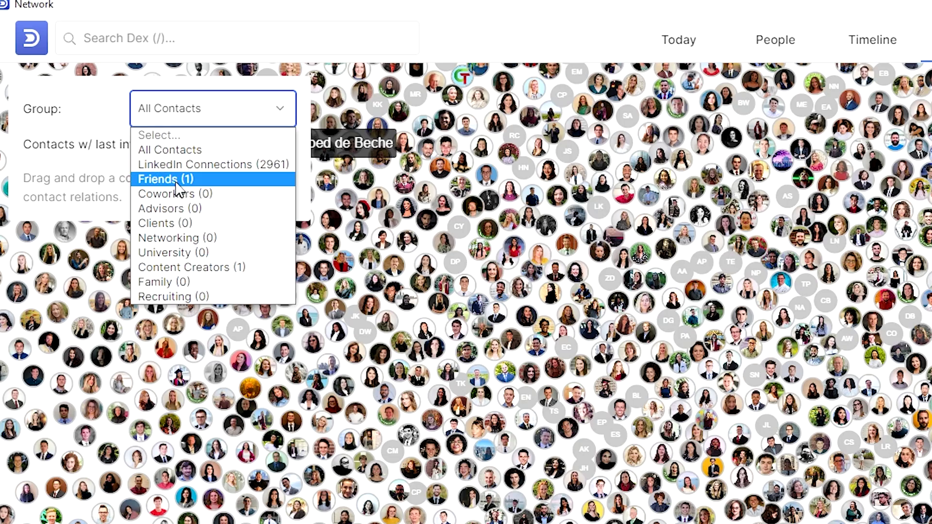
key("Down")
key("Down")
key("Down")
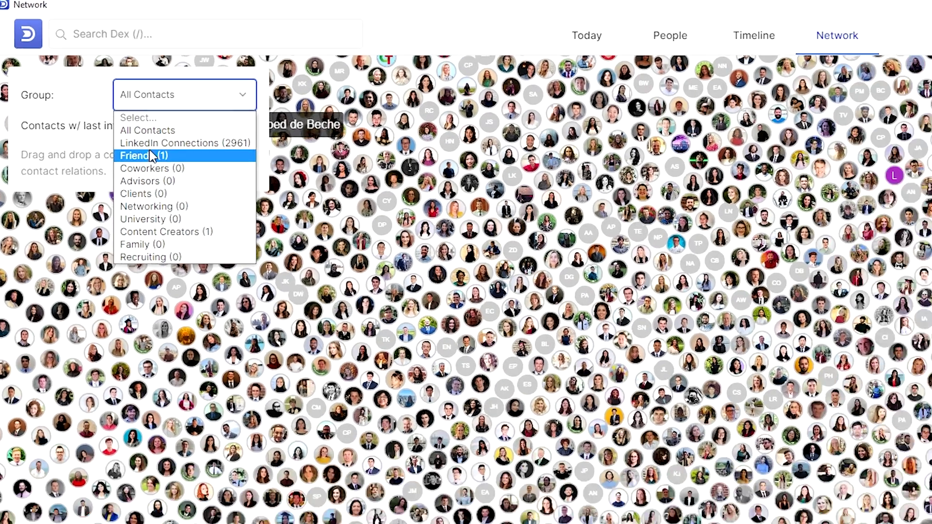
left_click(175, 186)
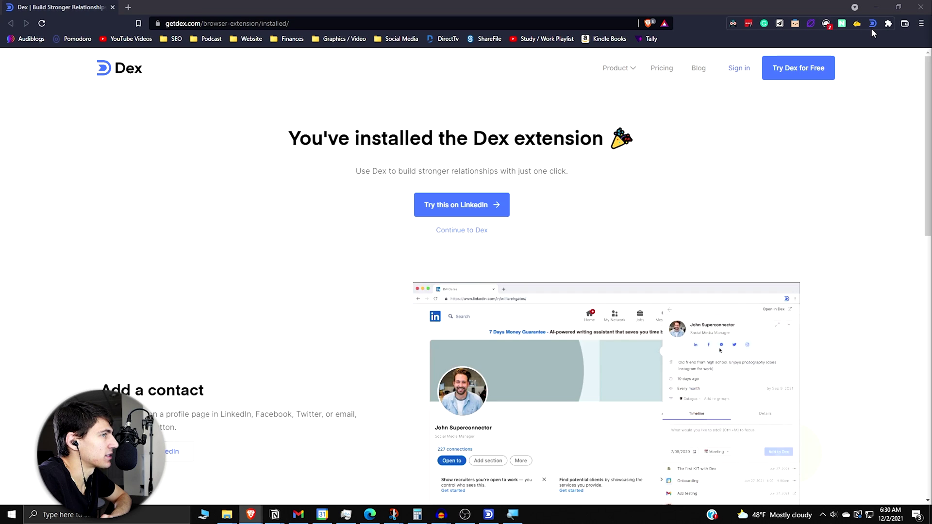
left_click(872, 24)
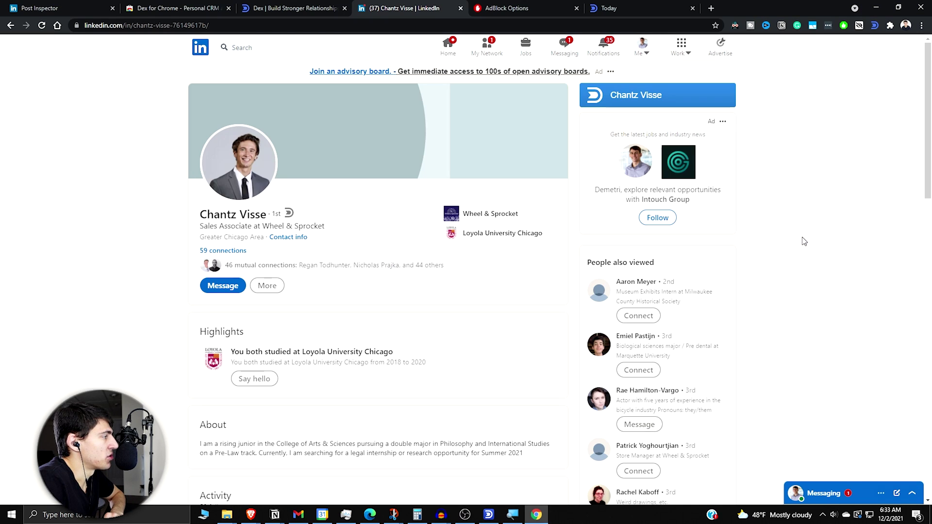
left_click(661, 100)
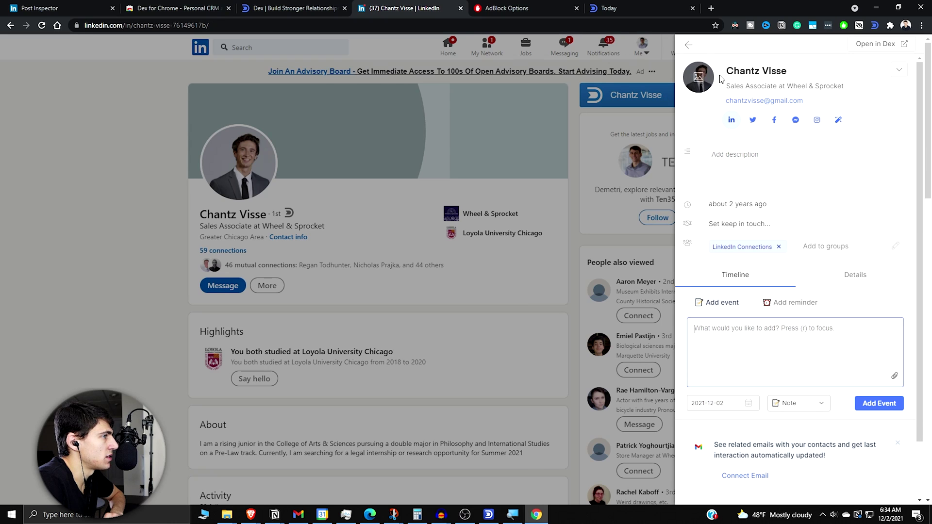
scroll(765, 318, "down", 1)
scroll(765, 318, "down", 1)
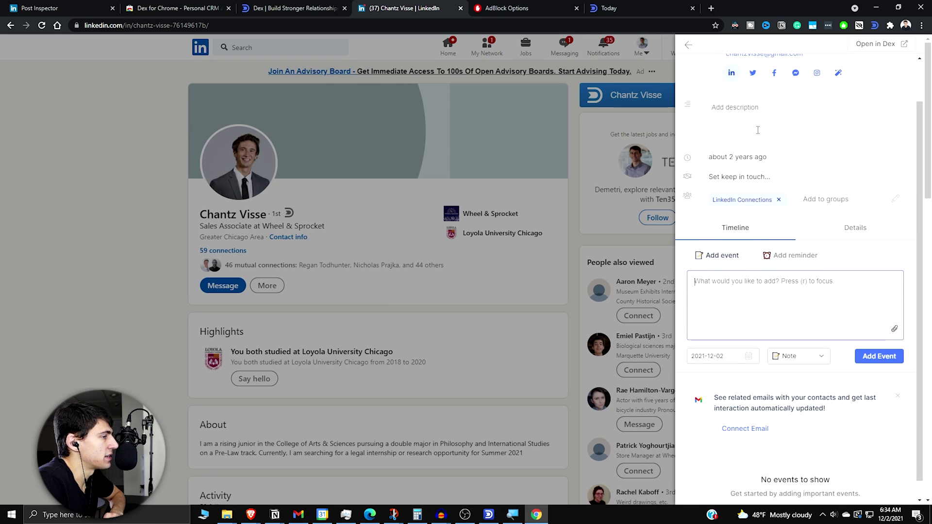
scroll(771, 284, "up", 2)
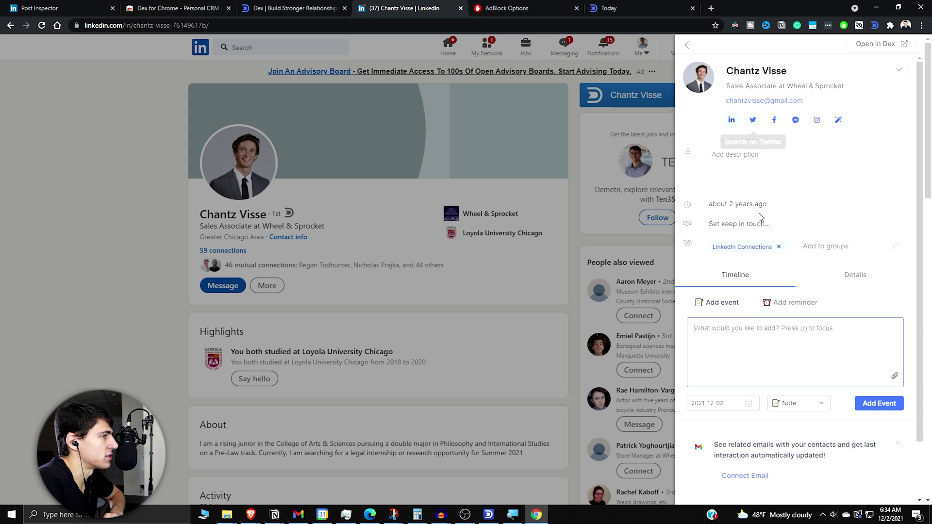
left_click(765, 176)
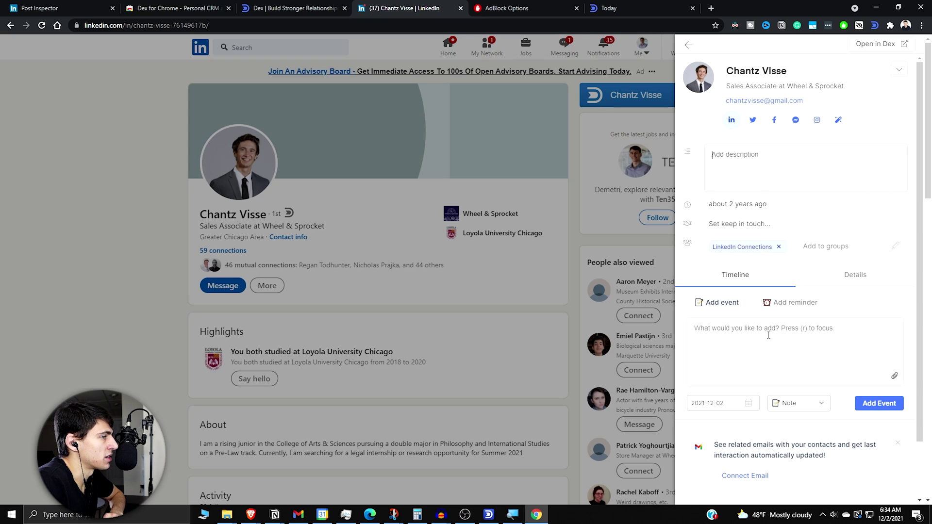
scroll(765, 370, "down", 2)
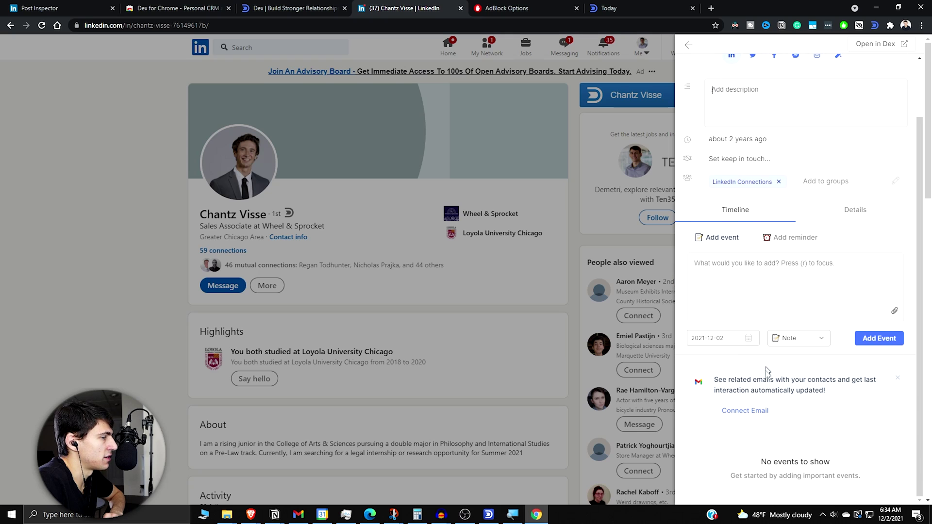
scroll(765, 369, "down", 3)
scroll(519, 228, "up", 3)
scroll(478, 215, "up", 2)
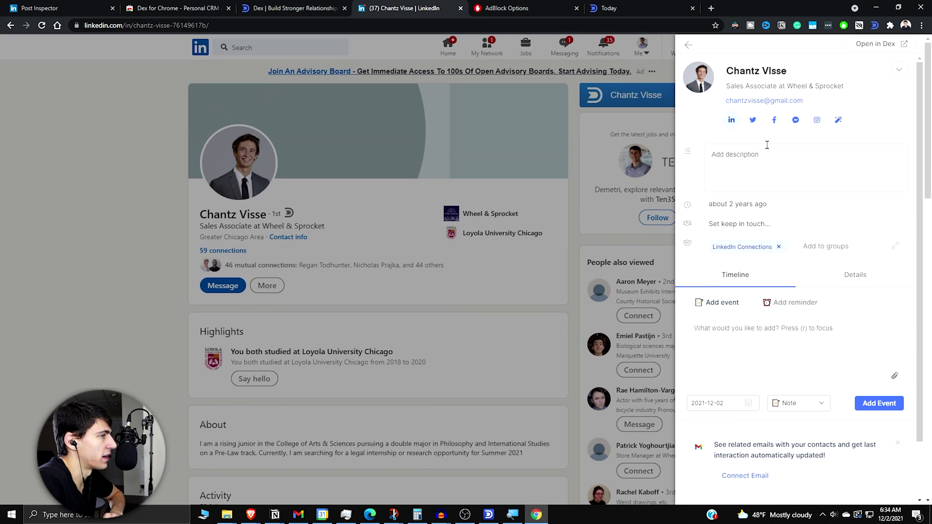
left_click(855, 187)
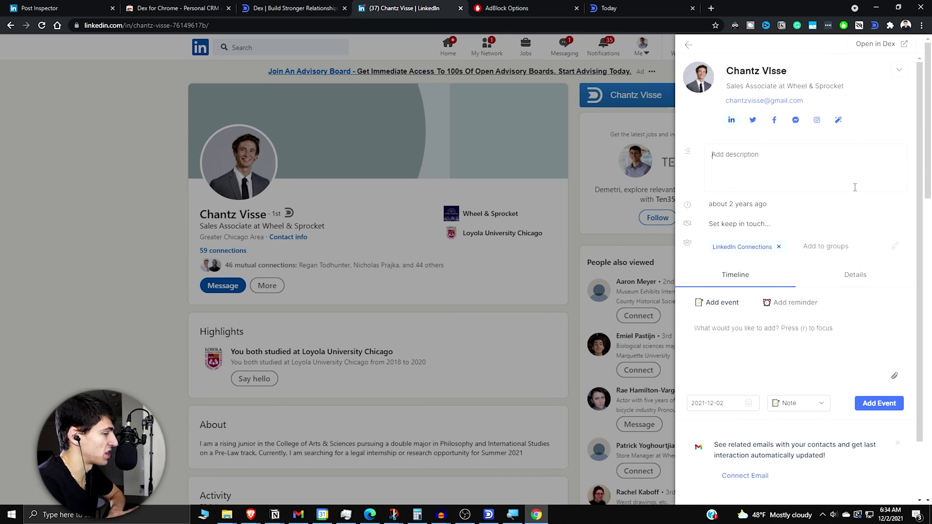
left_click(738, 203)
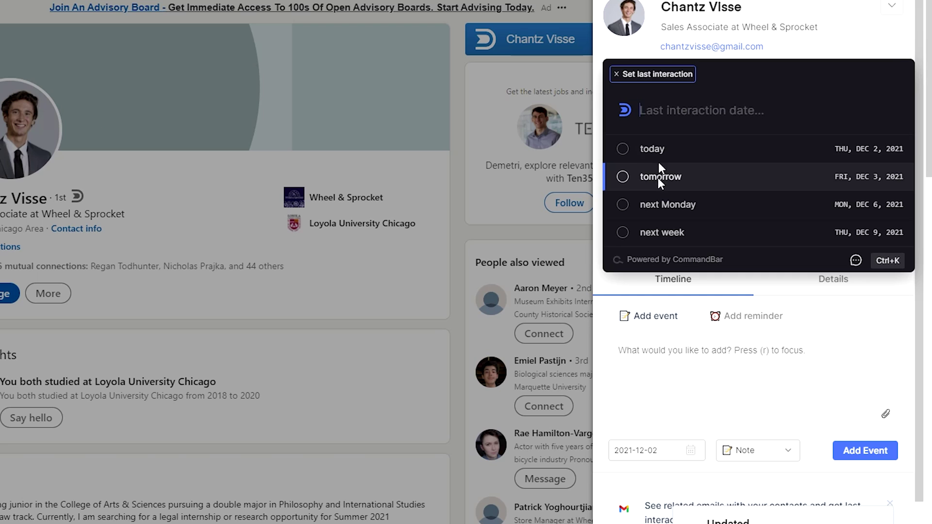
type("dec")
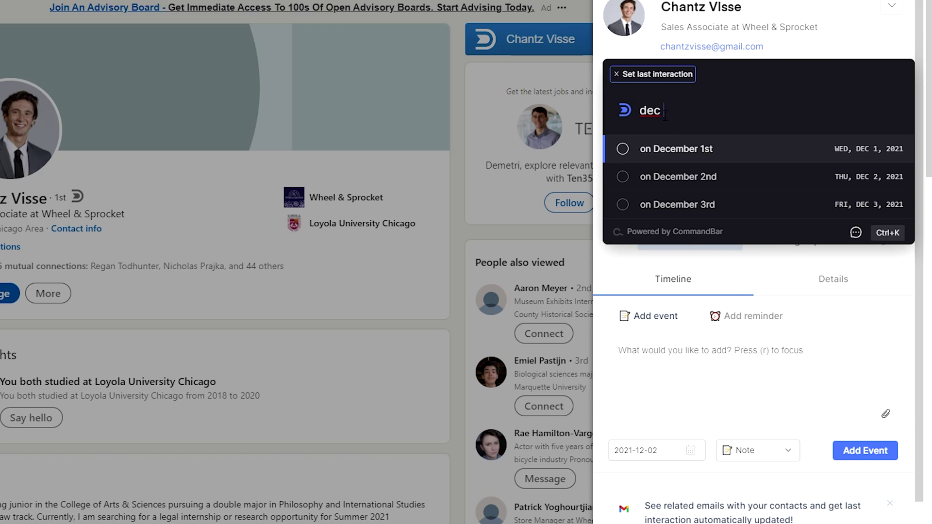
key("Return")
left_click(675, 213)
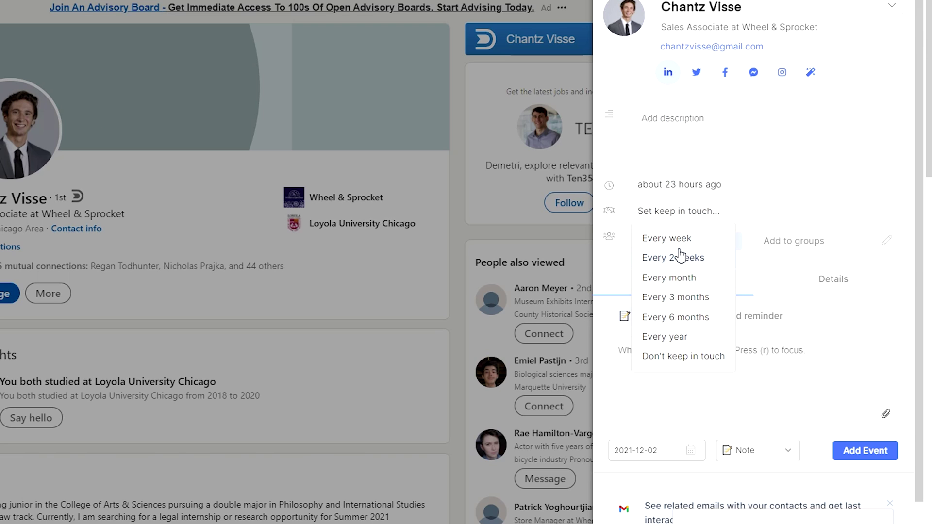
left_click(676, 240)
left_click(776, 240)
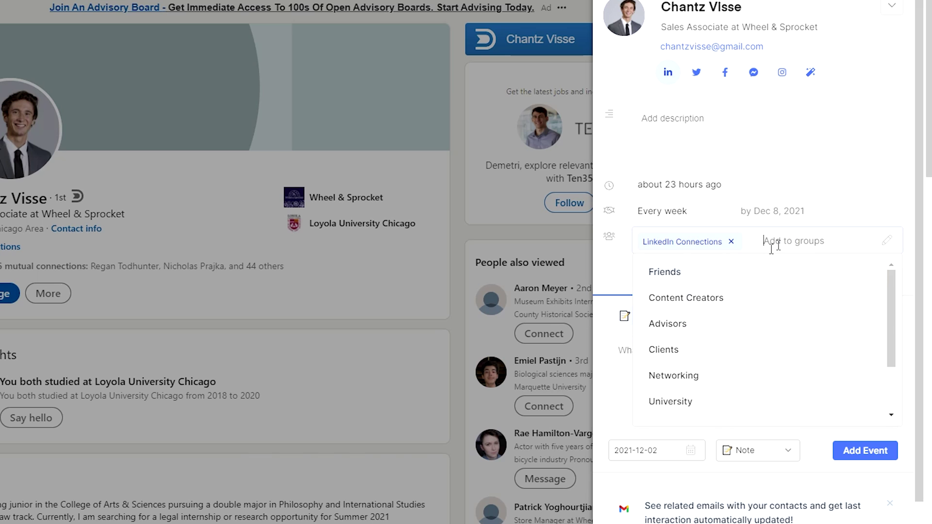
type("f")
key("Return")
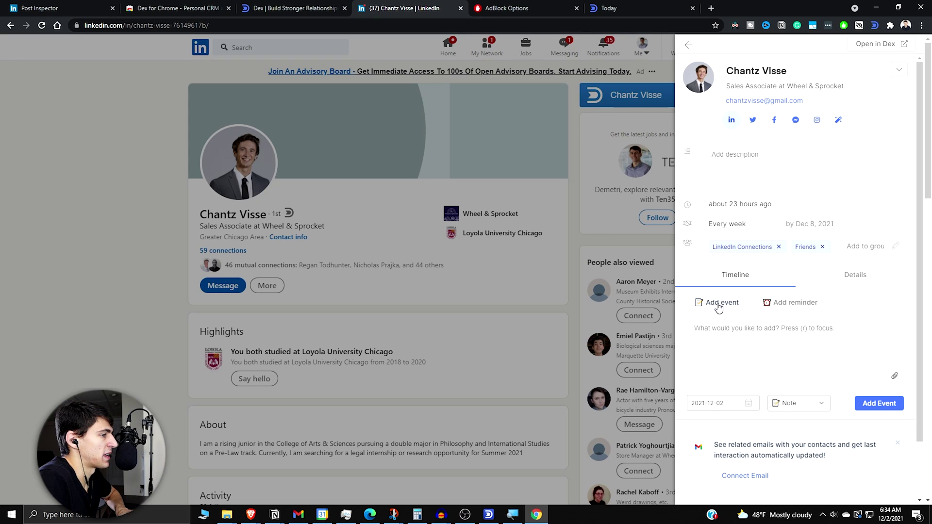
left_click(844, 284)
scroll(809, 338, "down", 1)
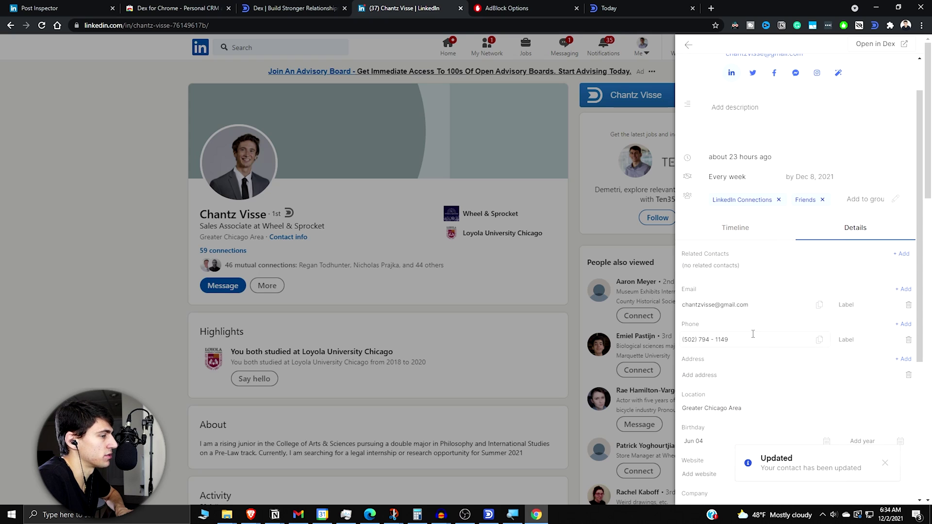
scroll(752, 334, "down", 2)
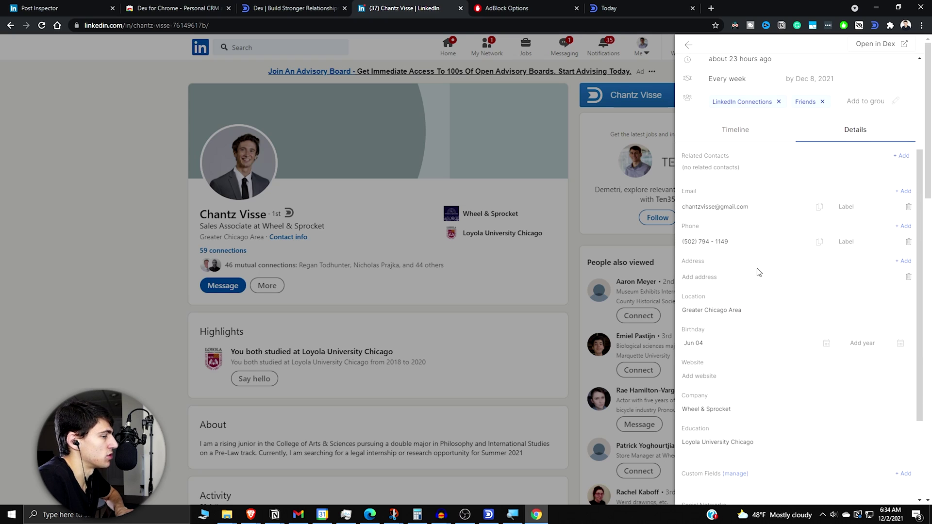
scroll(758, 272, "down", 2)
scroll(757, 313, "down", 1)
scroll(757, 415, "down", 1)
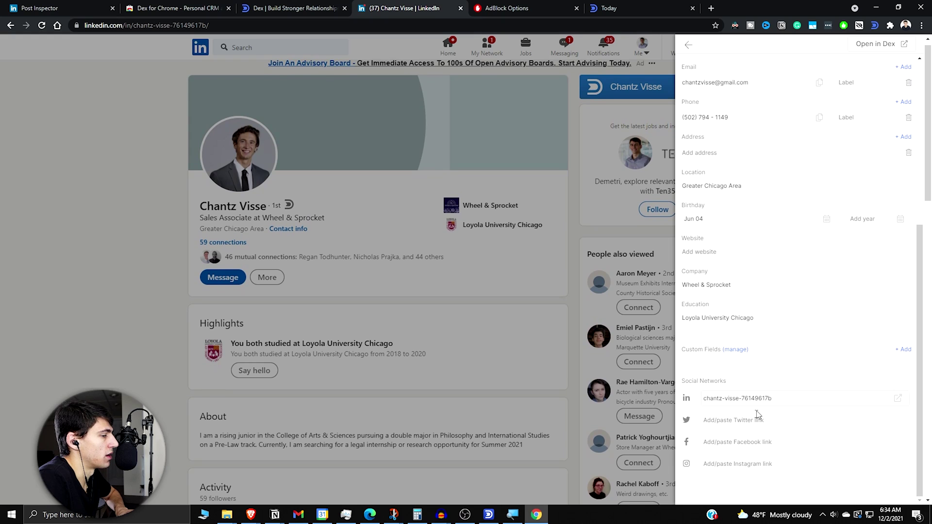
scroll(728, 321, "up", 1)
scroll(728, 306, "up", 4)
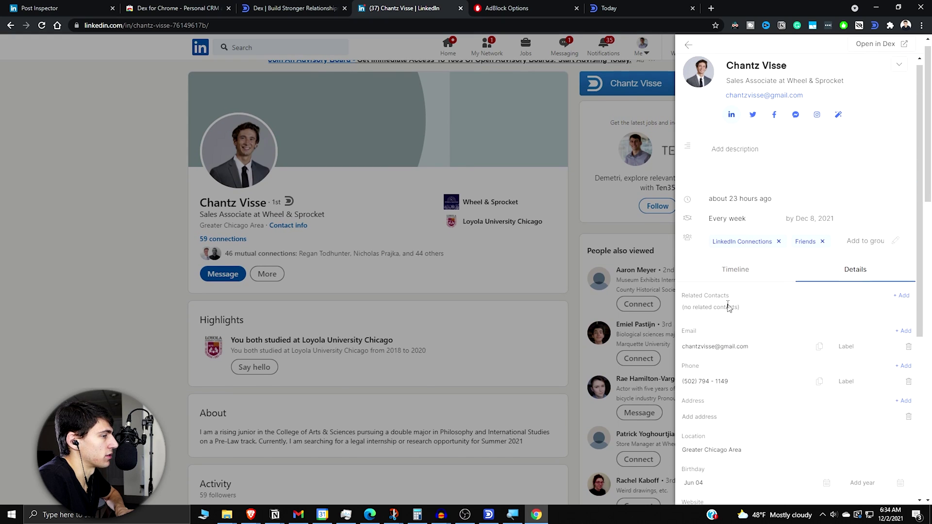
scroll(727, 306, "up", 1)
left_click(717, 311)
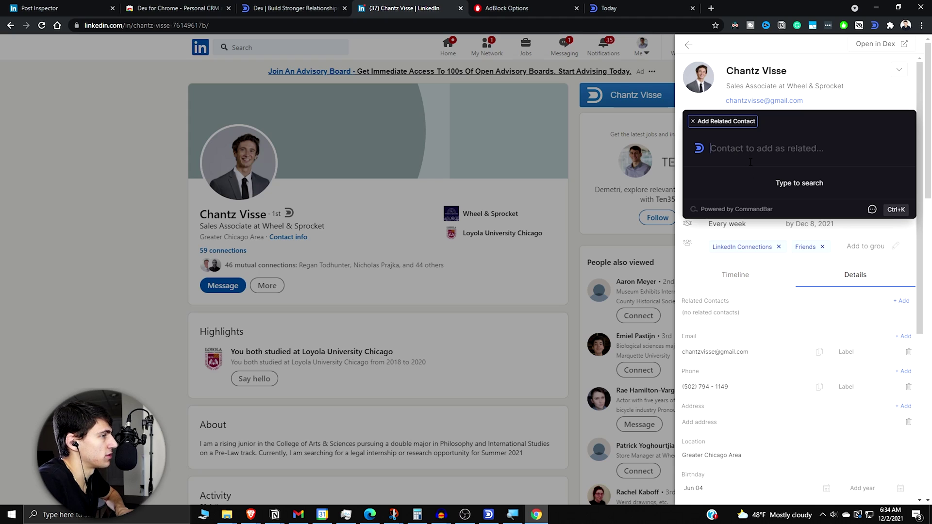
type("nathan")
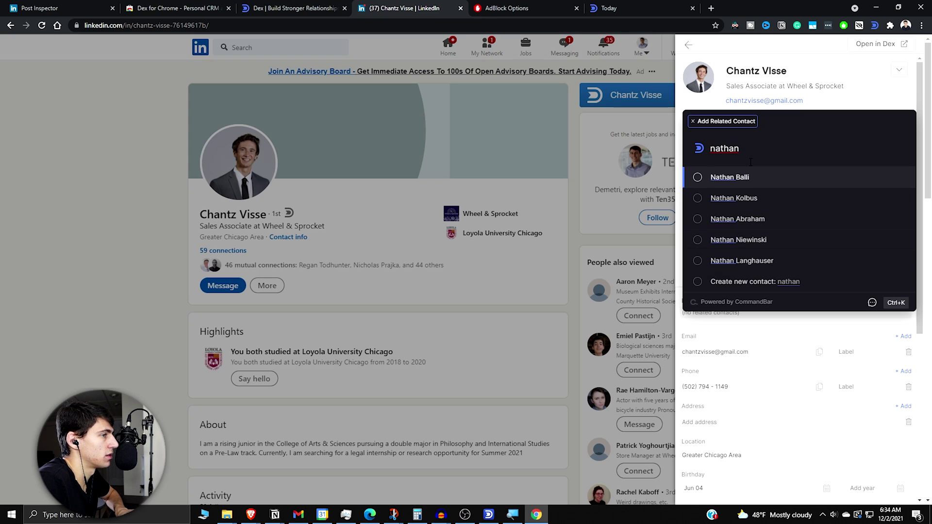
left_click(689, 203)
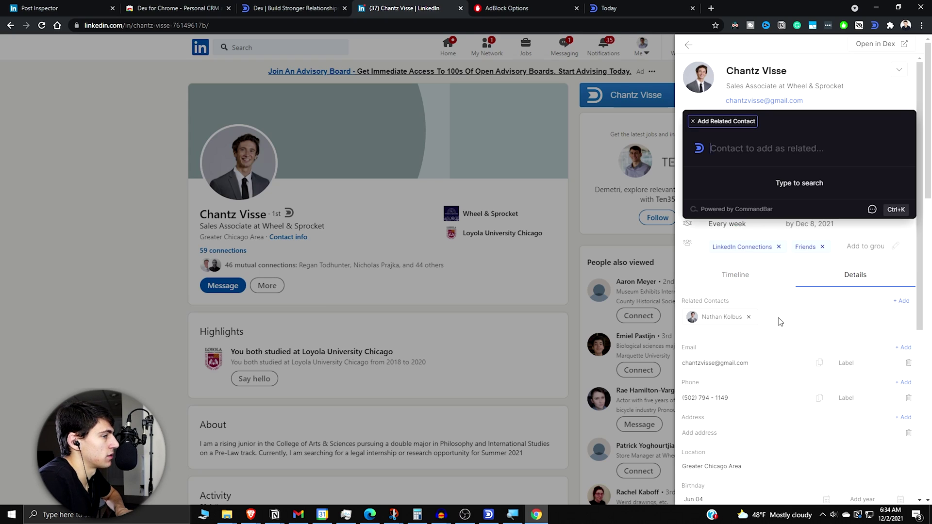
type("blake buys")
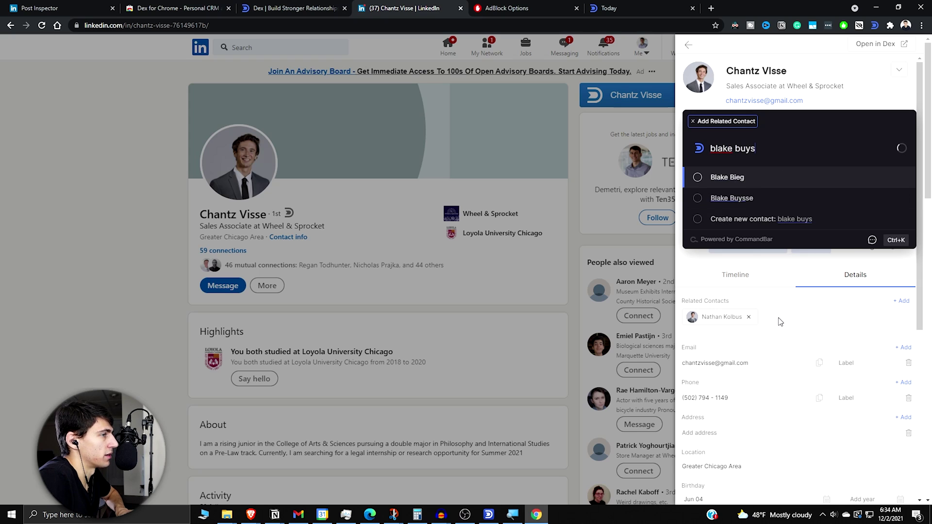
left_click(695, 179)
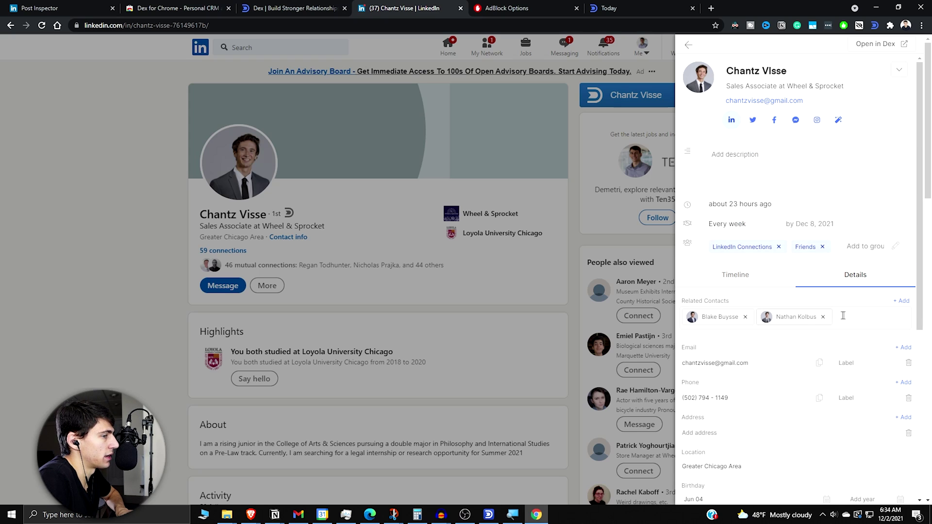
scroll(826, 364, "down", 1)
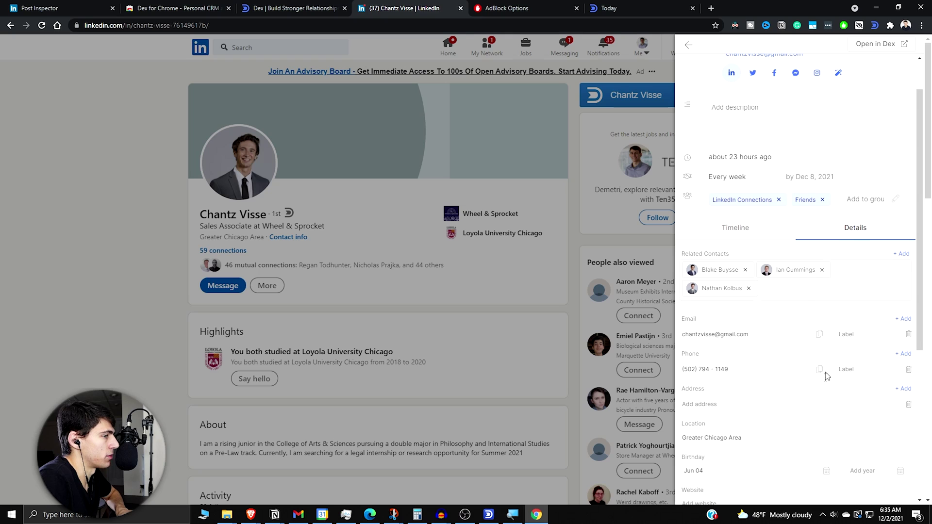
scroll(757, 372, "down", 2)
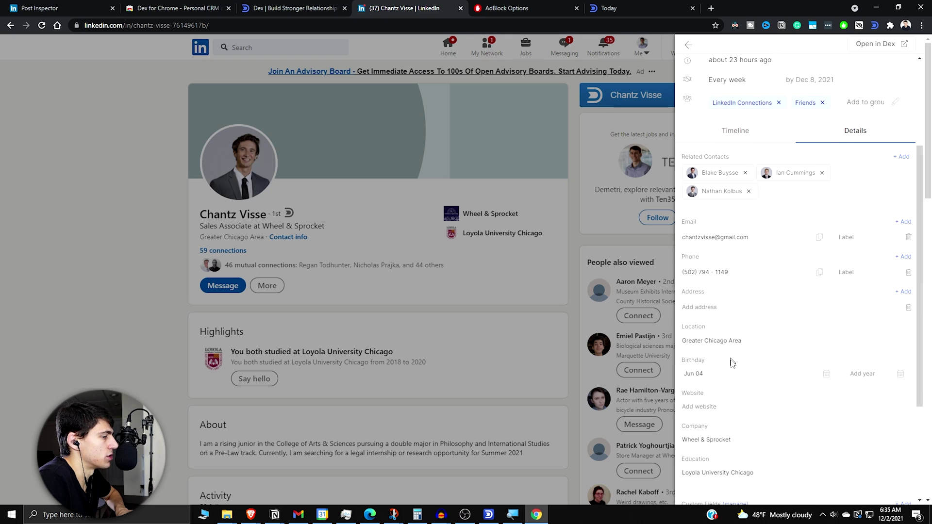
scroll(801, 364, "up", 3)
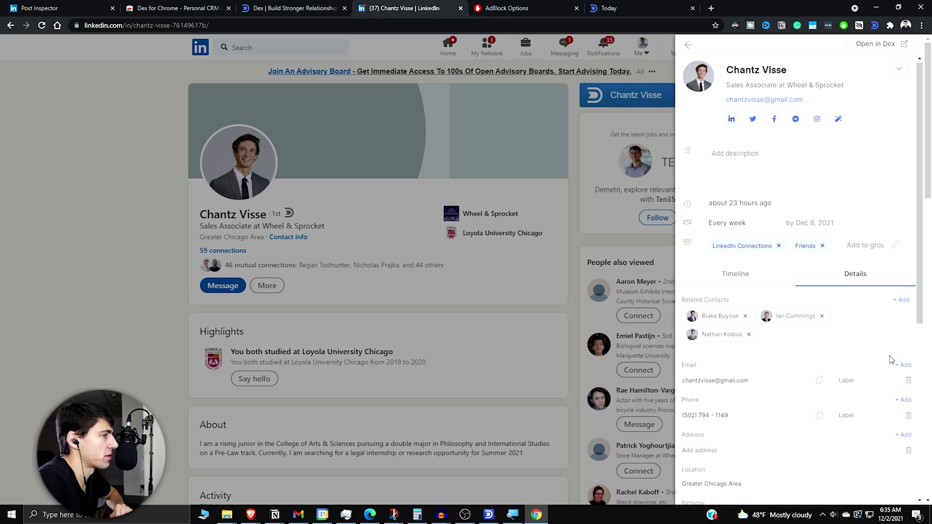
left_click(688, 48)
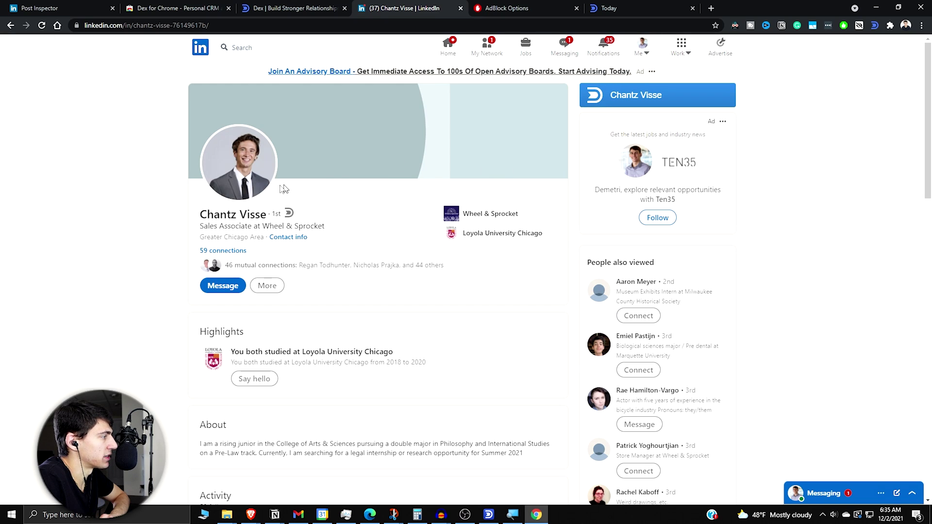
left_click_drag(265, 226, 326, 226)
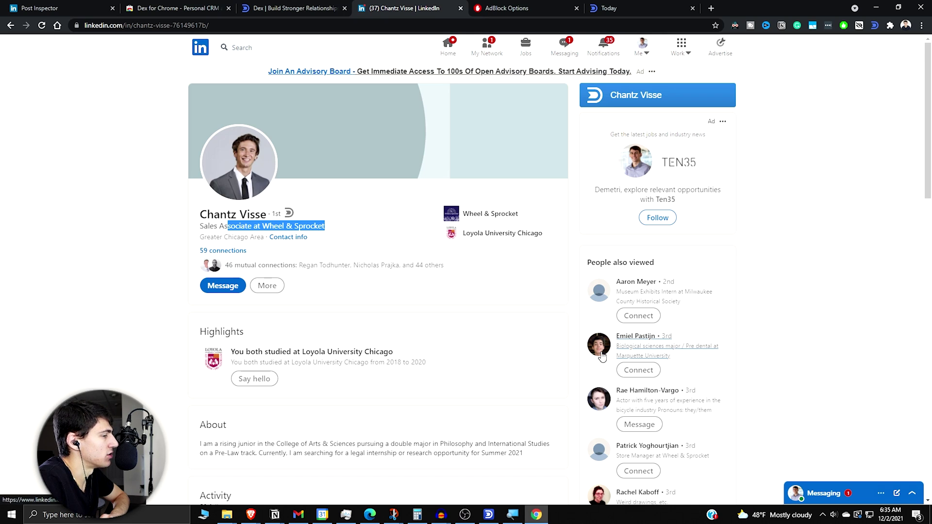
scroll(604, 358, "down", 1)
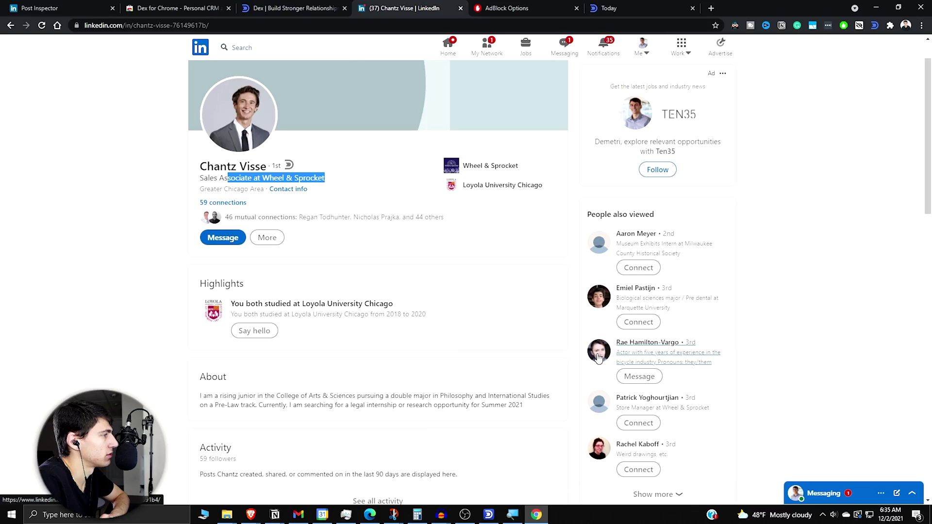